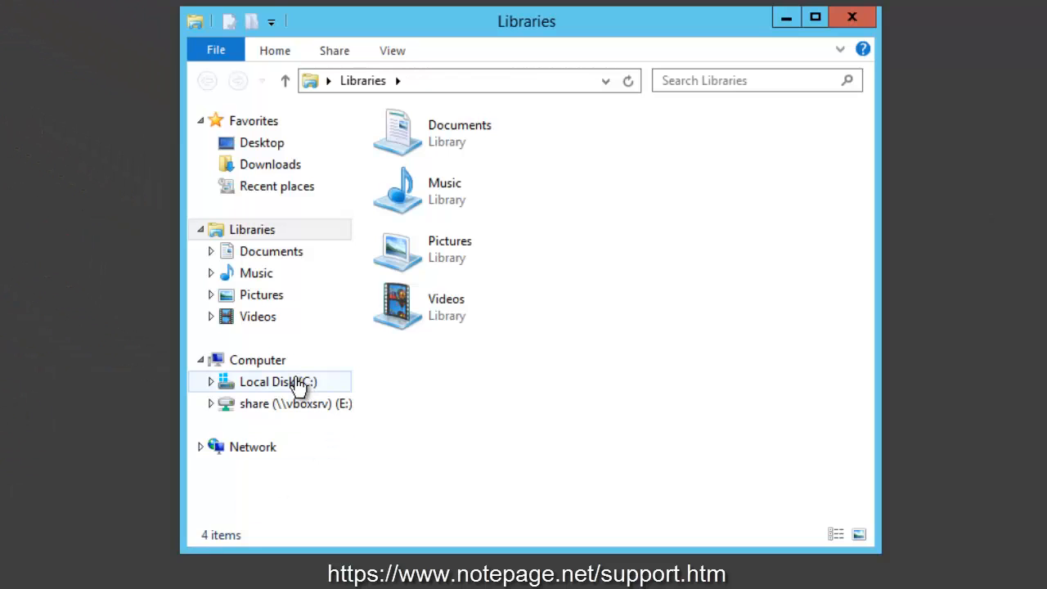
# - Create a folder named SERIAL2ASCII1 inside C:\PageGateData
pyautogui.click(299, 387)
pyautogui.doubleClick(479, 182)
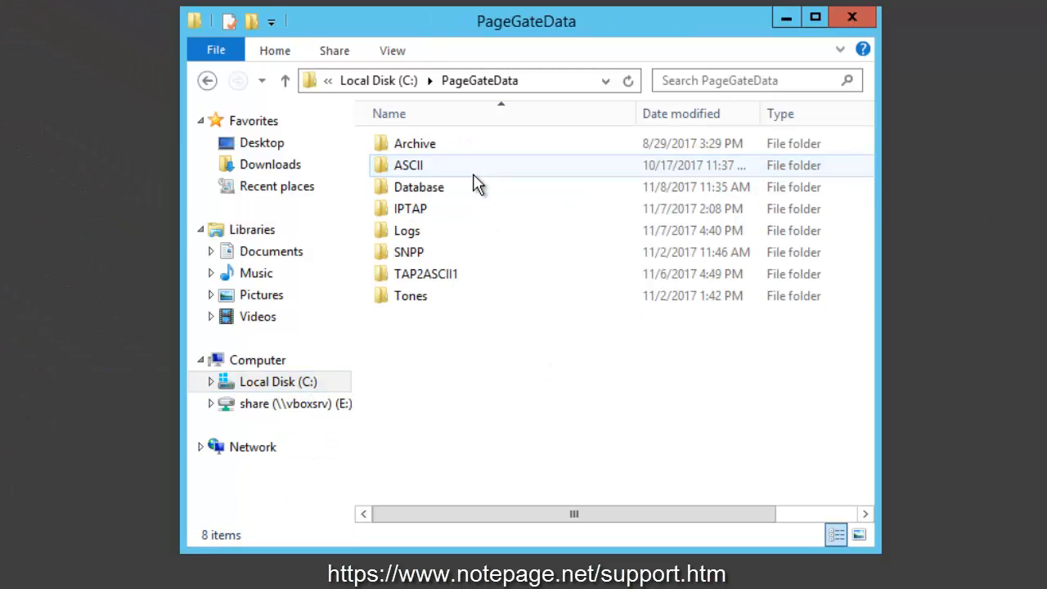
pyautogui.rightClick(422, 364)
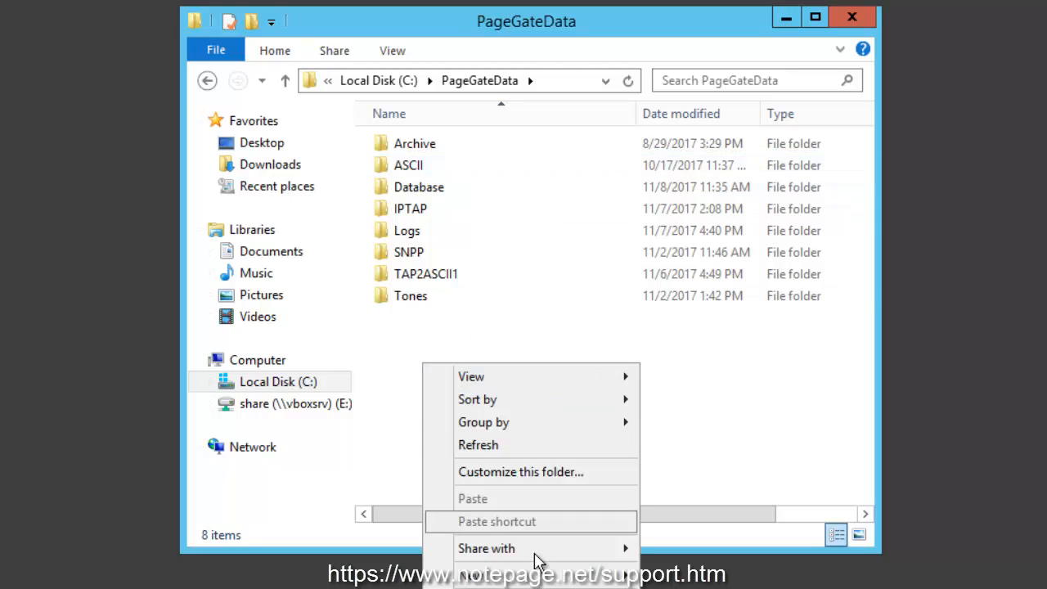
pyautogui.moveTo(544, 579)
pyautogui.click(709, 584)
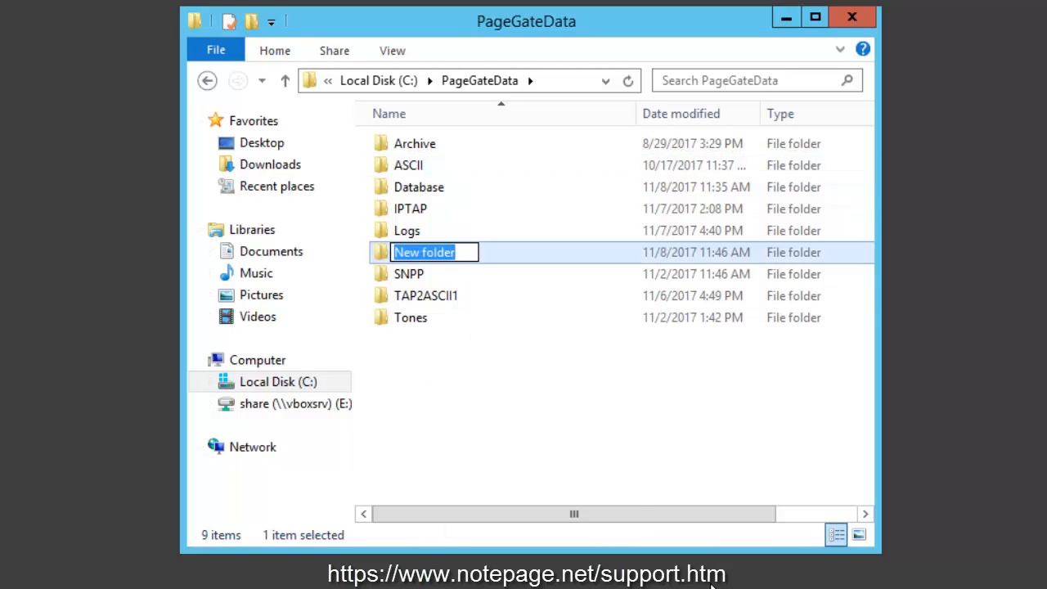
pyautogui.write('SERIAL2ASCII')
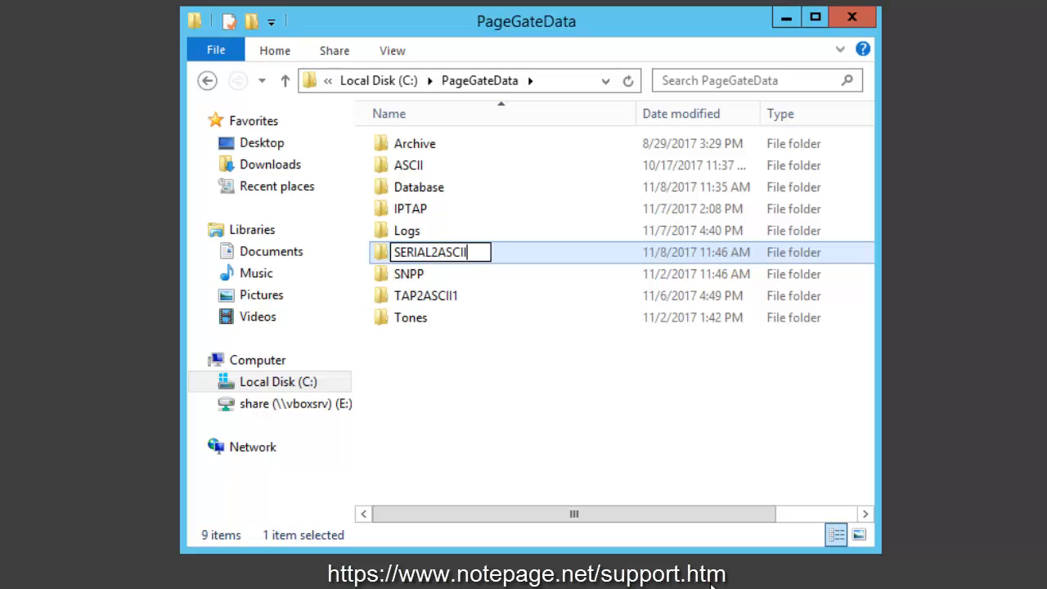
pyautogui.write('1')
pyautogui.press('Return')
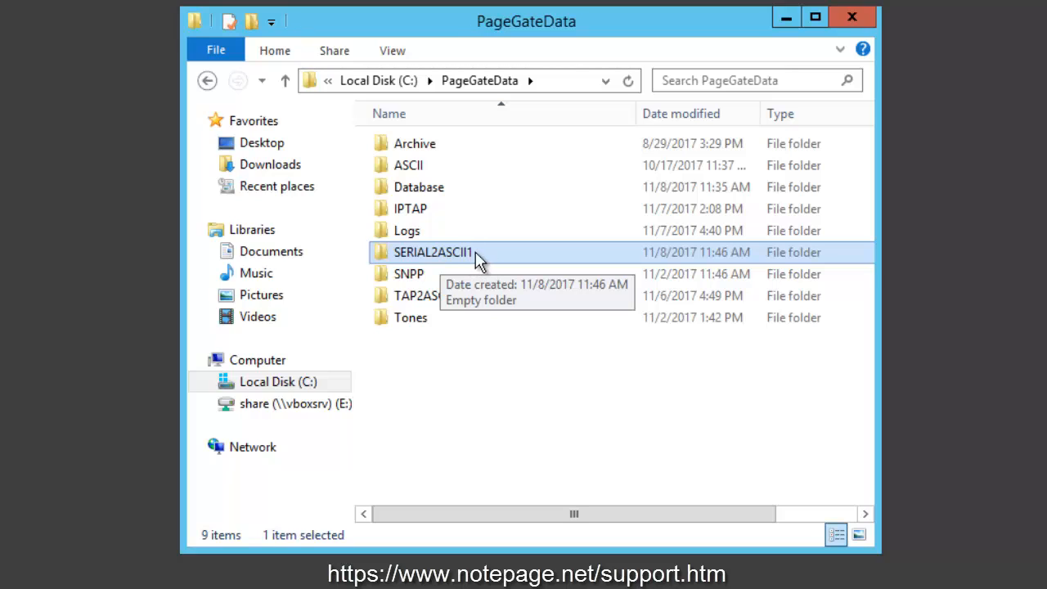
# - Extract the serial2ascii zip archive directly into C:\PageGateData\SERIAL2ASCII1, without the extra serial2ascii subfolder
pyautogui.doubleClick(495, 260)
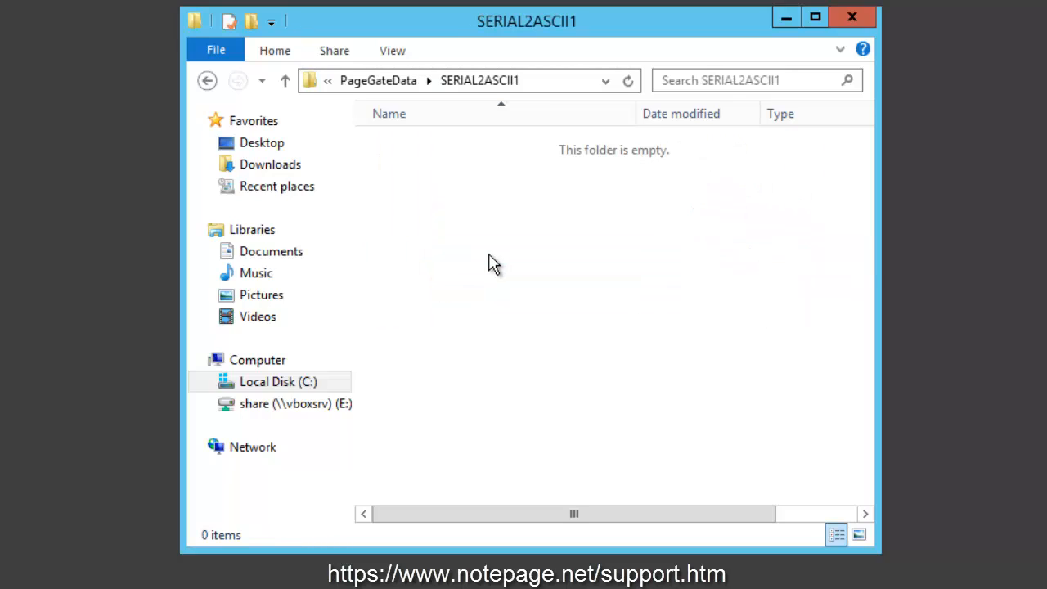
pyautogui.click(531, 79)
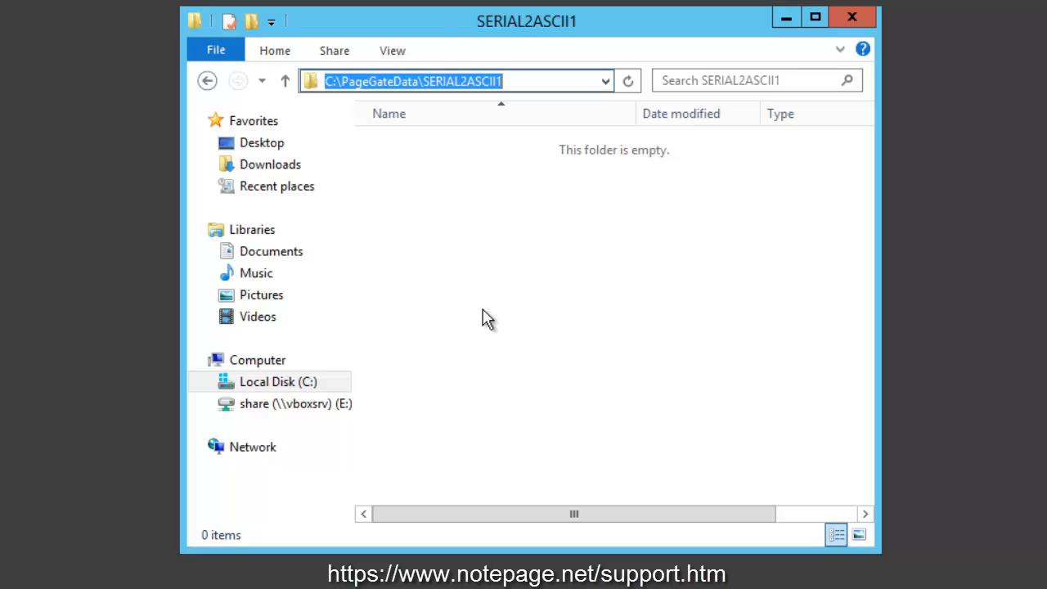
pyautogui.moveTo(1, 236); pyautogui.dragTo(480, 227)
pyautogui.click(559, 254)
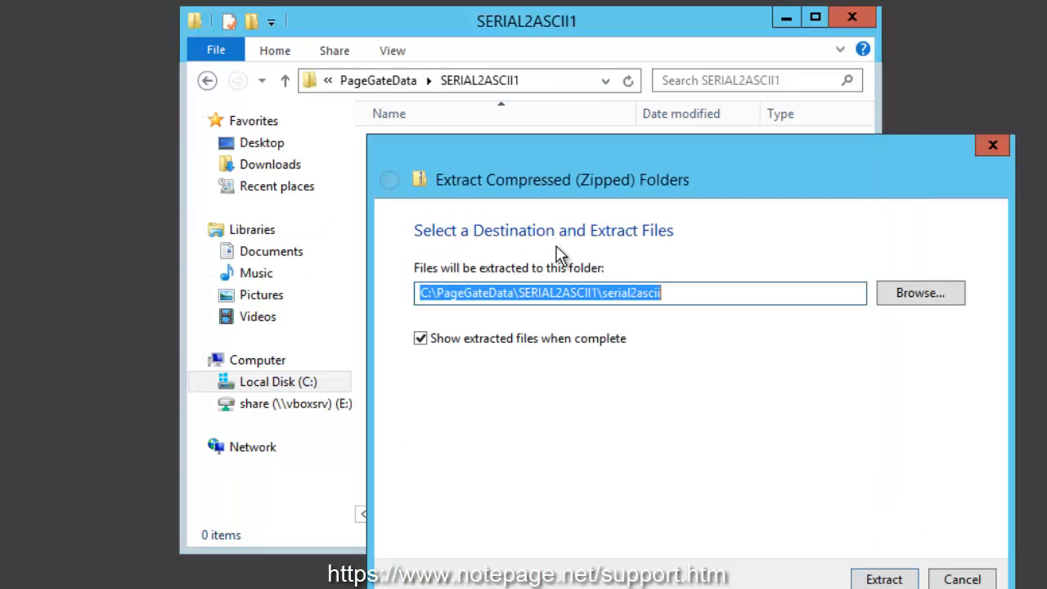
pyautogui.click(597, 295)
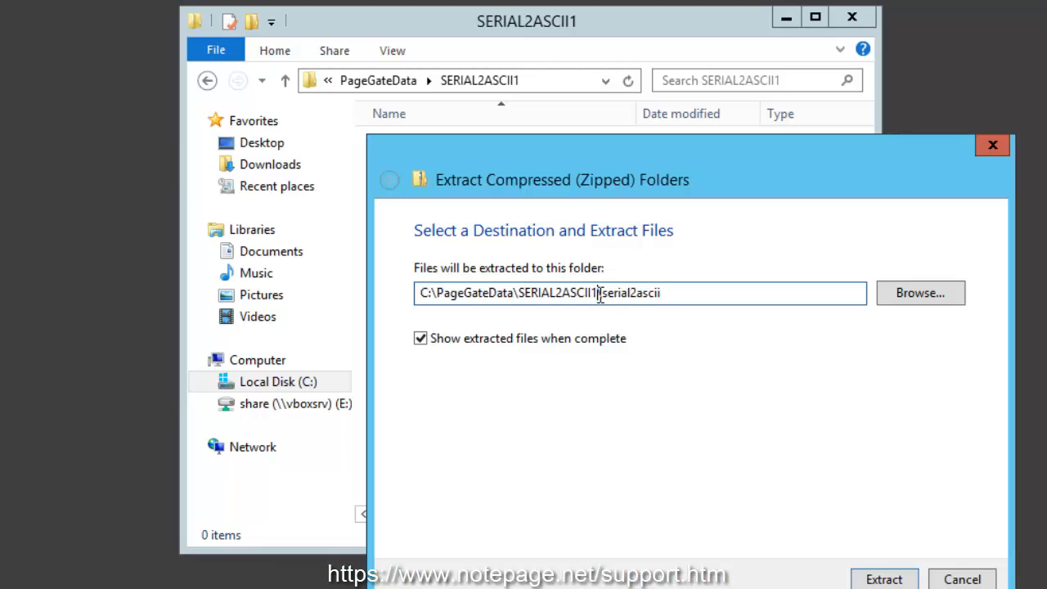
pyautogui.keyDown('shift'); pyautogui.click(716, 294); pyautogui.keyUp('shift')
pyautogui.press('Delete')
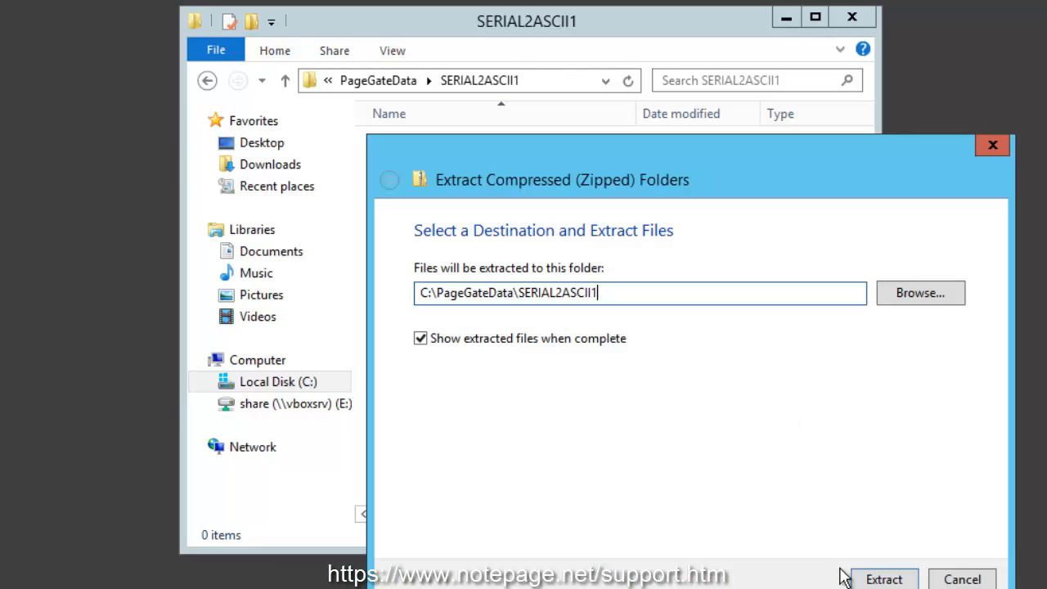
pyautogui.click(886, 579)
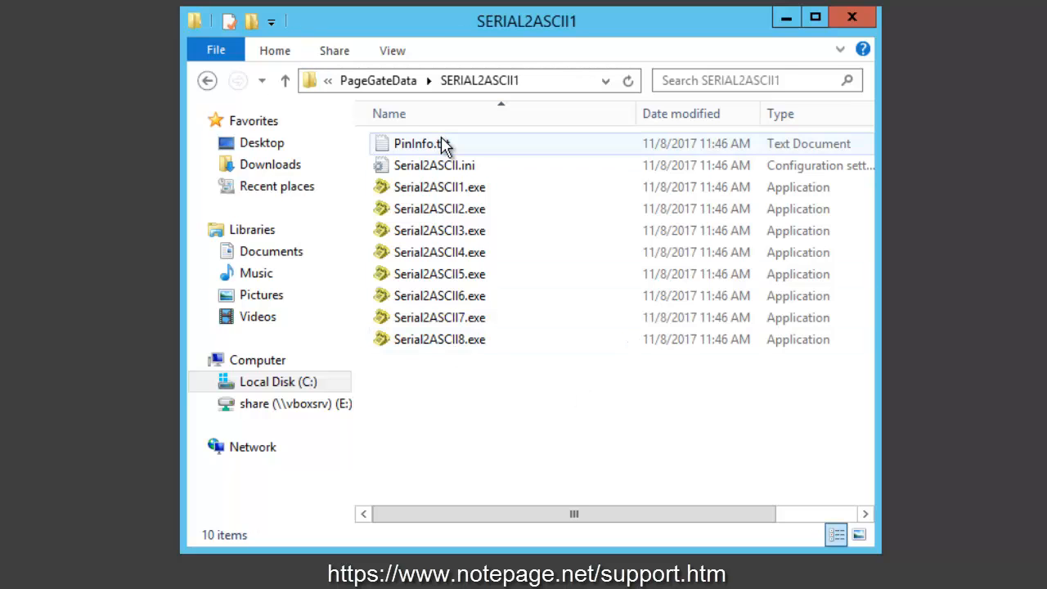
# - Open Serial2ASCII.ini and set RunStyle to Service and SwitchStyle to True in the General section
pyautogui.doubleClick(455, 166)
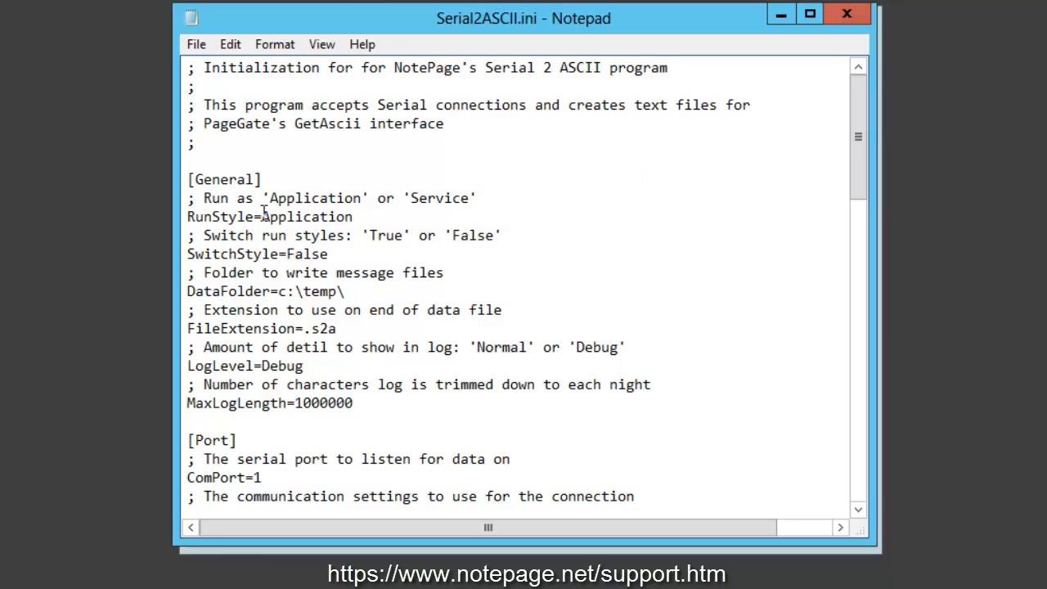
pyautogui.moveTo(262, 216); pyautogui.dragTo(365, 216)
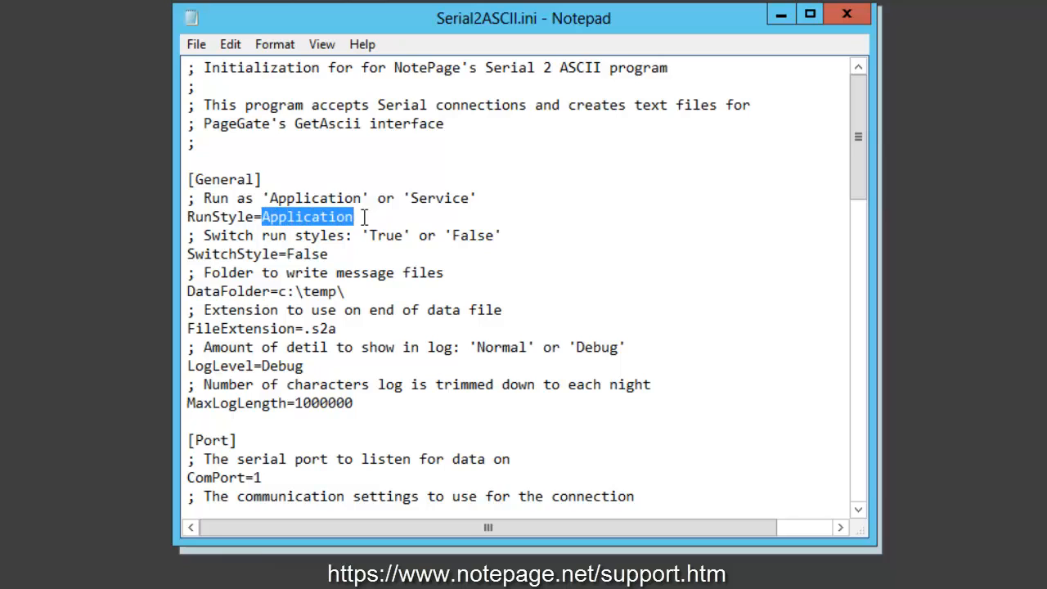
pyautogui.write('Service')
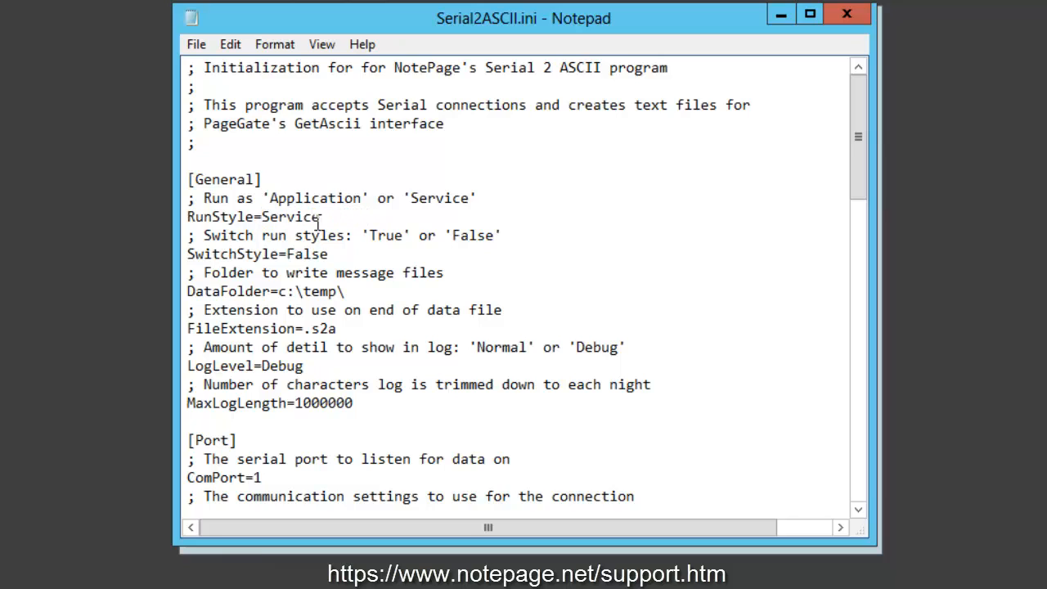
pyautogui.moveTo(328, 254); pyautogui.dragTo(287, 255)
pyautogui.write('True')
# - Set the DataFolder path in the General section to c:\PageGateData\SERIAL2ASCII1\
pyautogui.moveTo(296, 292); pyautogui.dragTo(353, 292)
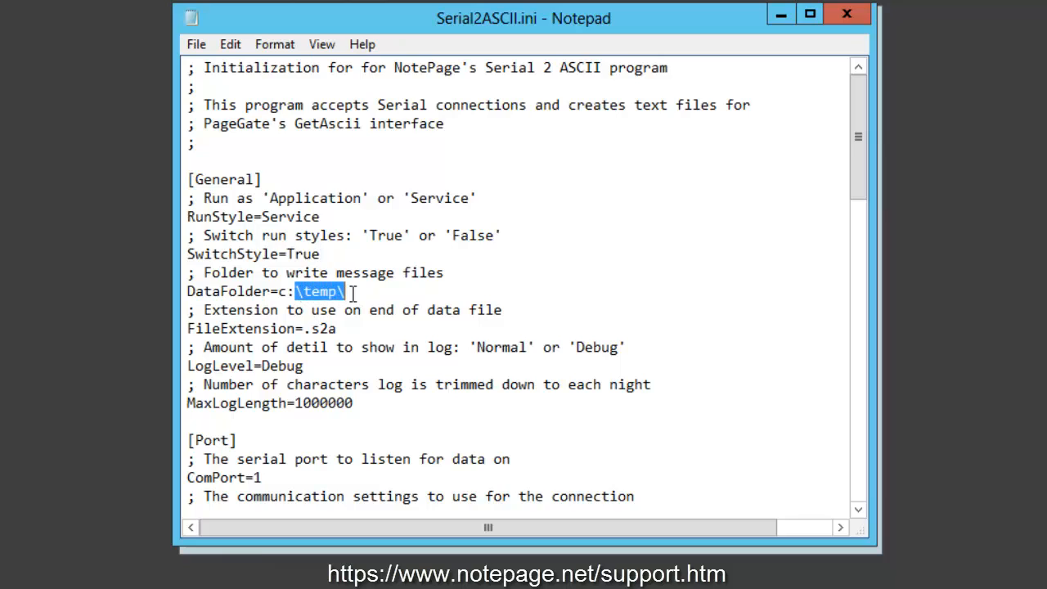
pyautogui.write('\\PageGateData\\')
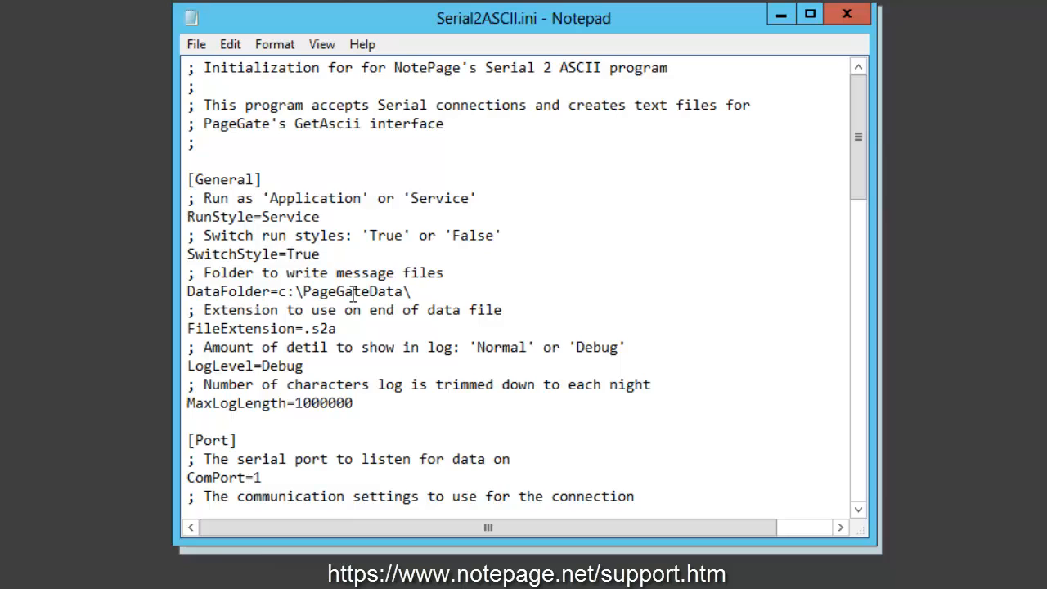
pyautogui.write('SERIAL2ASCII1\\')
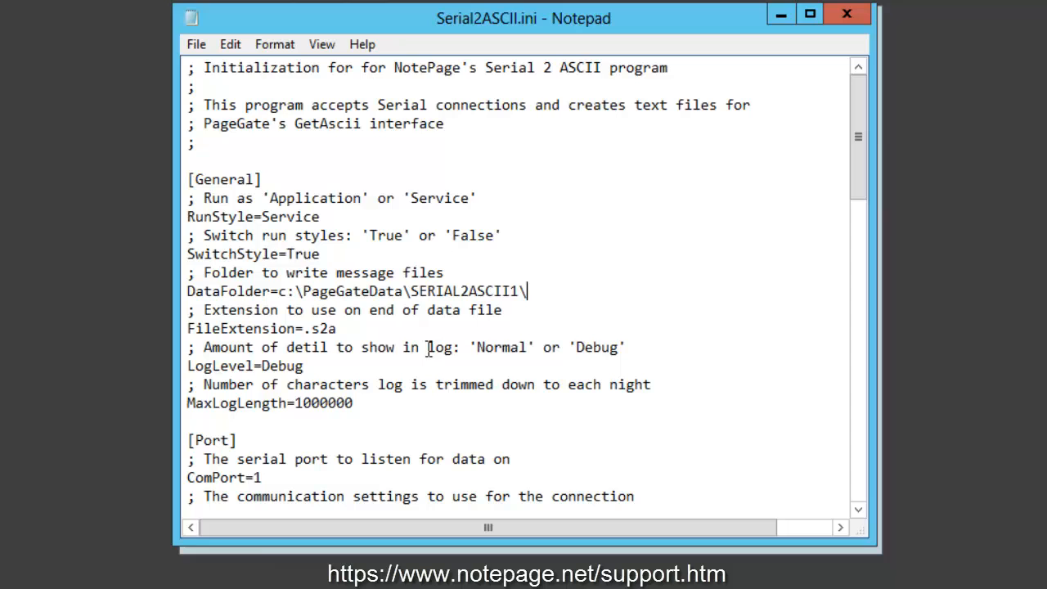
# - Set ComSettings in the Port section to 1200,e,7,1
pyautogui.scroll(-4, 381, 420)
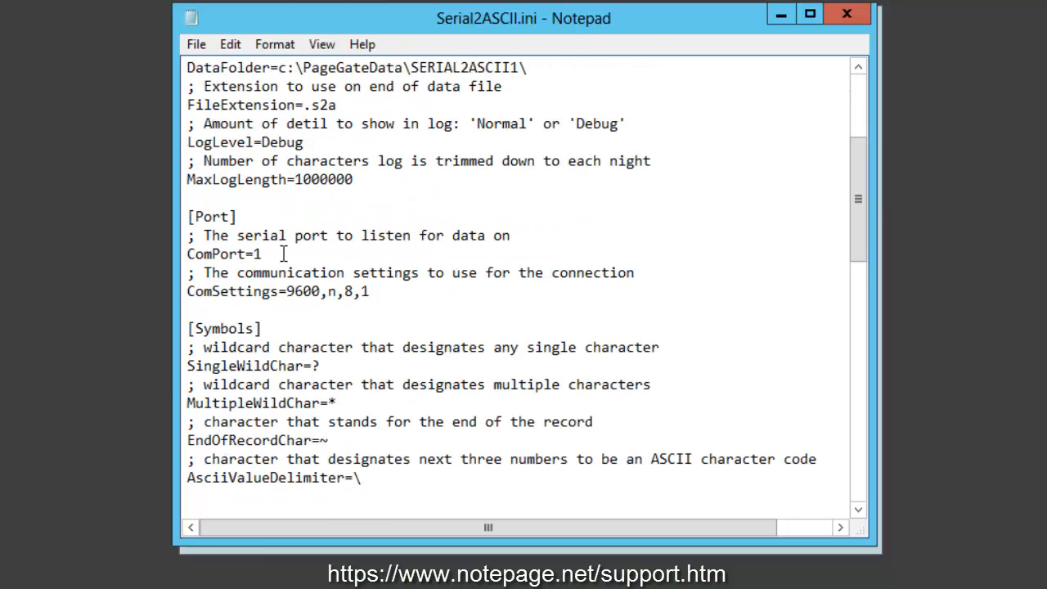
pyautogui.click(259, 254)
pyautogui.moveTo(258, 253); pyautogui.dragTo(189, 255)
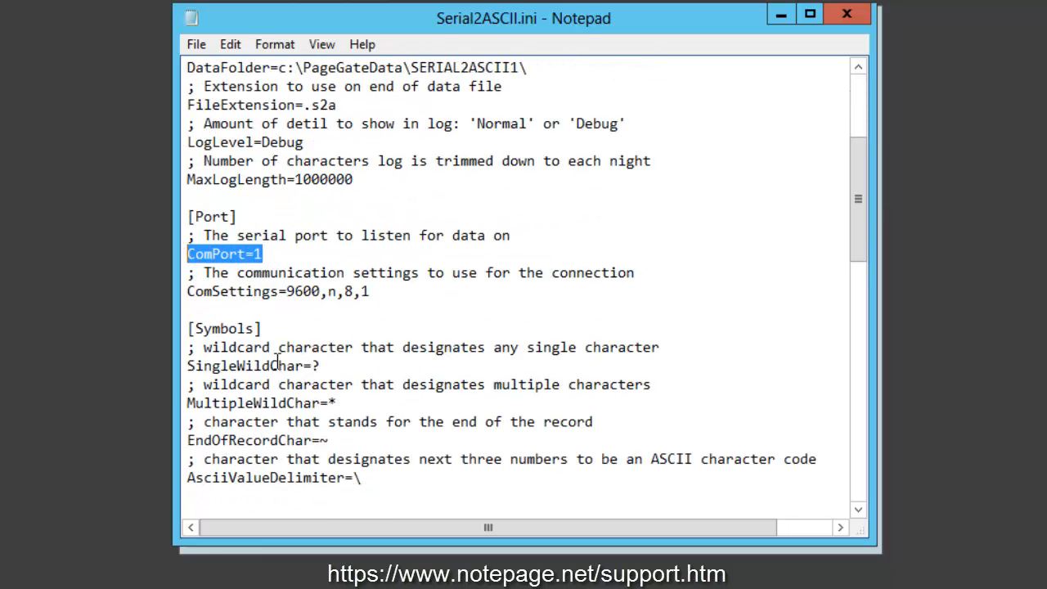
pyautogui.moveTo(287, 292); pyautogui.dragTo(372, 292)
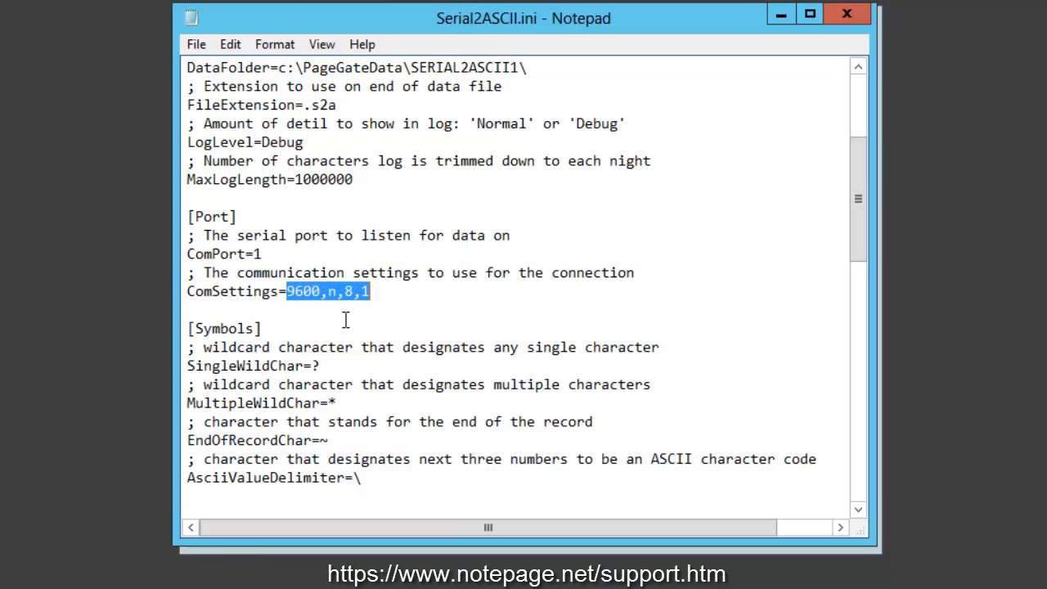
pyautogui.click(385, 291)
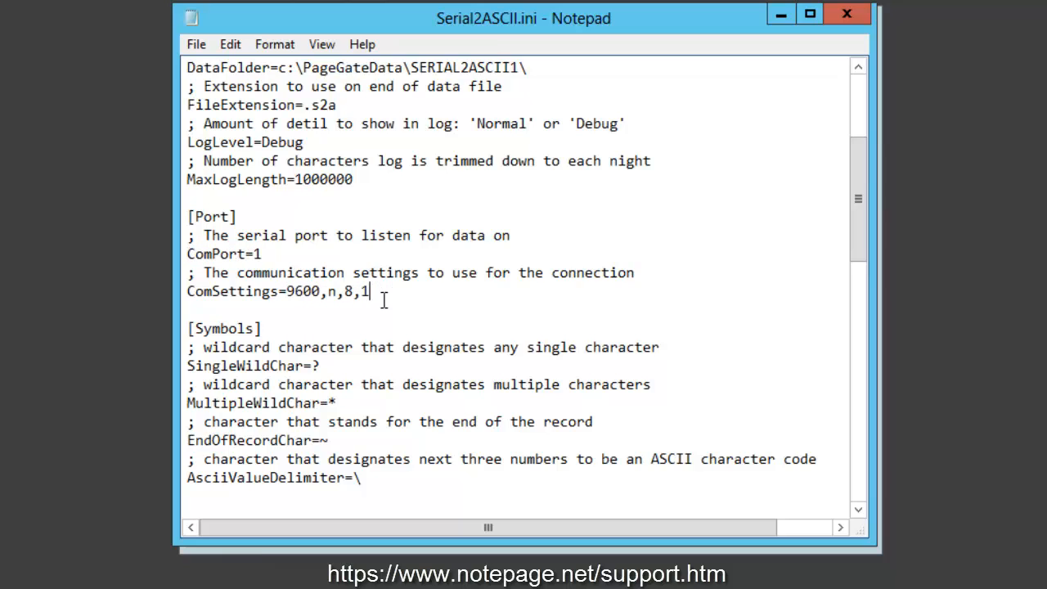
pyautogui.click(329, 292)
pyautogui.click(364, 293)
pyautogui.moveTo(287, 291); pyautogui.dragTo(360, 292)
pyautogui.moveTo(287, 291); pyautogui.dragTo(354, 291)
pyautogui.write('1200,e,7')
pyautogui.moveTo(289, 292); pyautogui.dragTo(394, 291)
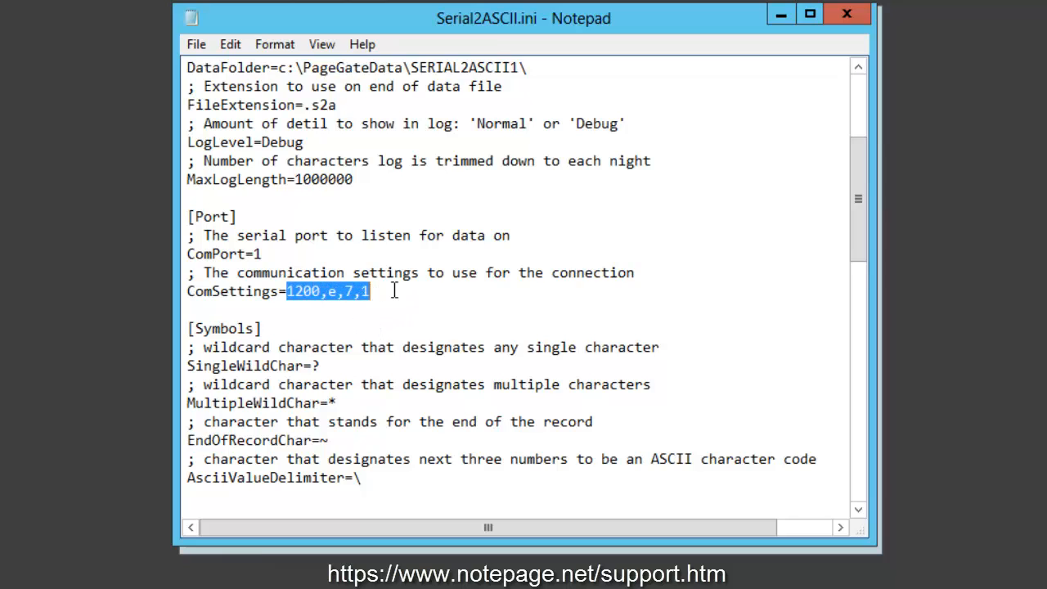
pyautogui.click(394, 292)
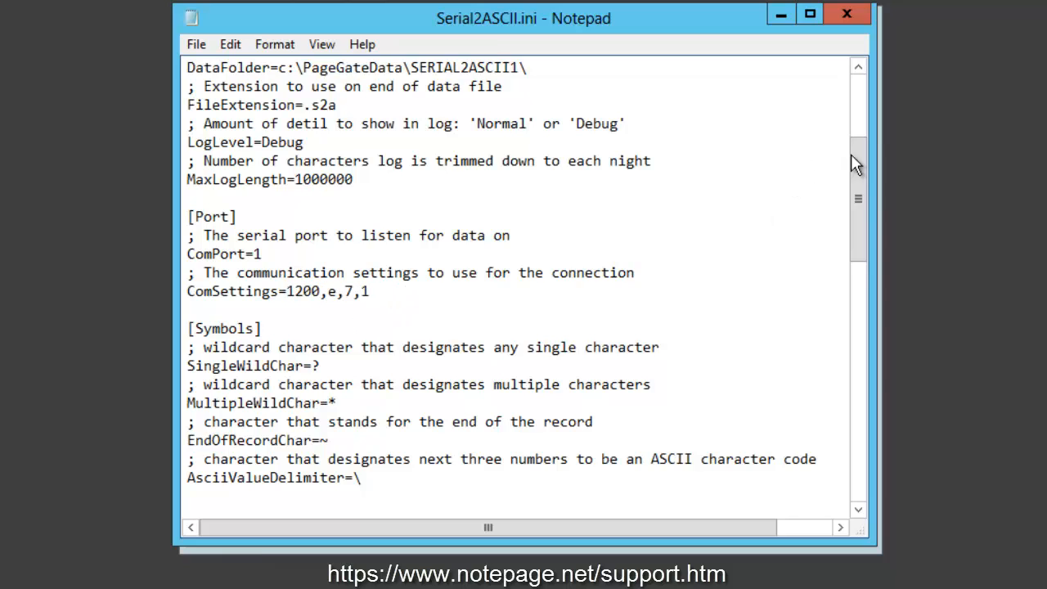
# - Copy the SingleWildChar symbol into a blank Notepad document and write the pattern ?use with the matches fuse, muse and ruse
pyautogui.moveTo(863, 181); pyautogui.dragTo(862, 238)
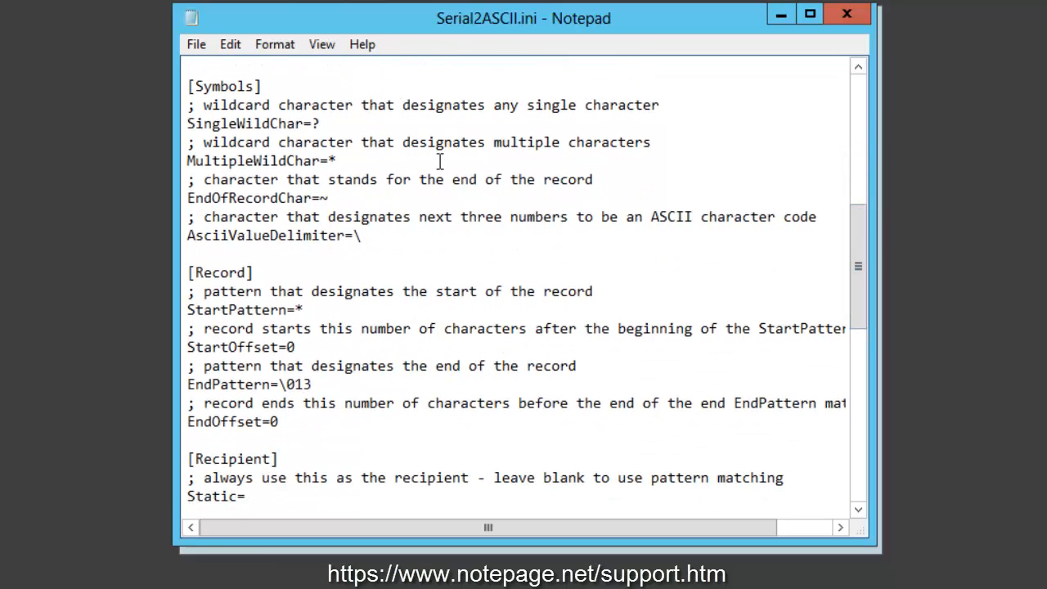
pyautogui.moveTo(263, 86); pyautogui.dragTo(188, 85)
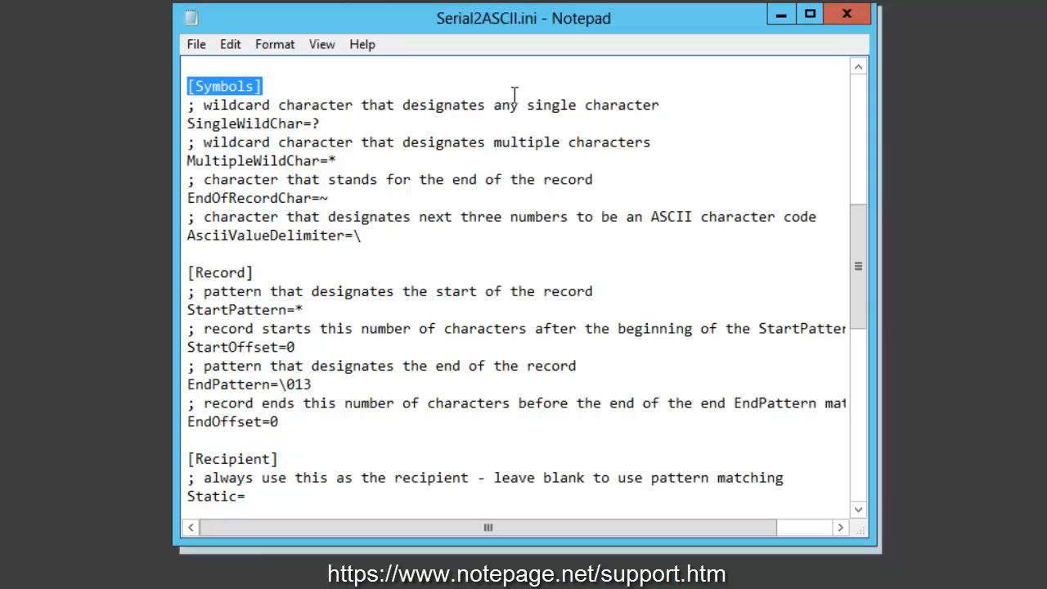
pyautogui.click(323, 124)
pyautogui.moveTo(322, 124); pyautogui.dragTo(312, 123)
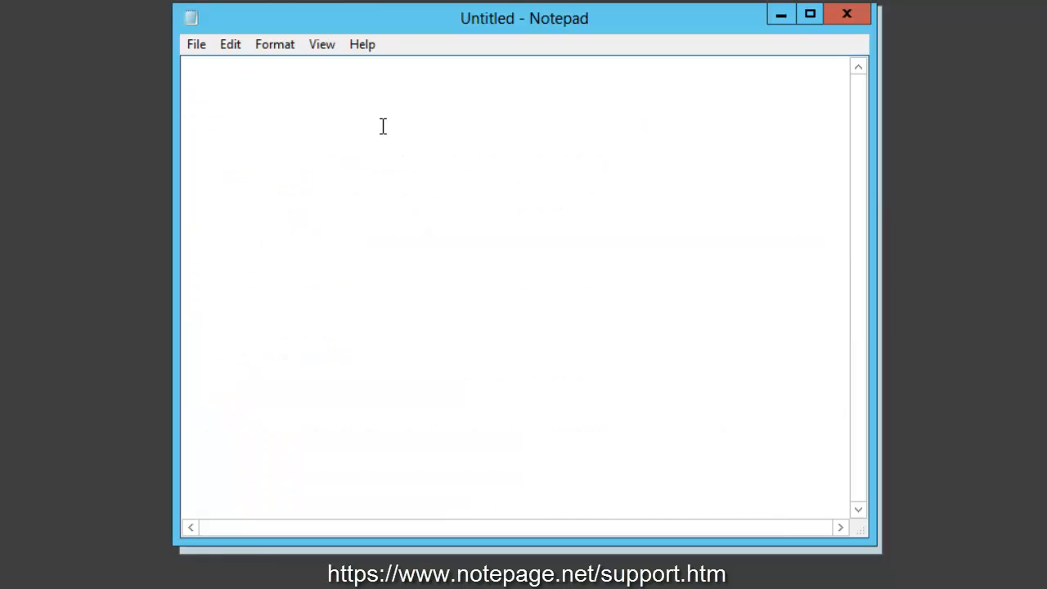
pyautogui.write('?')
pyautogui.write('use')
pyautogui.press('Return')
pyautogui.write('fuse')
pyautogui.press('Return')
pyautogui.write('ruse')
pyautogui.press('Return')
pyautogui.write('ruse')
# - Add amuse and reuse as a separate group of non-matching words, and return to Serial2ASCII.ini
pyautogui.press('Return')
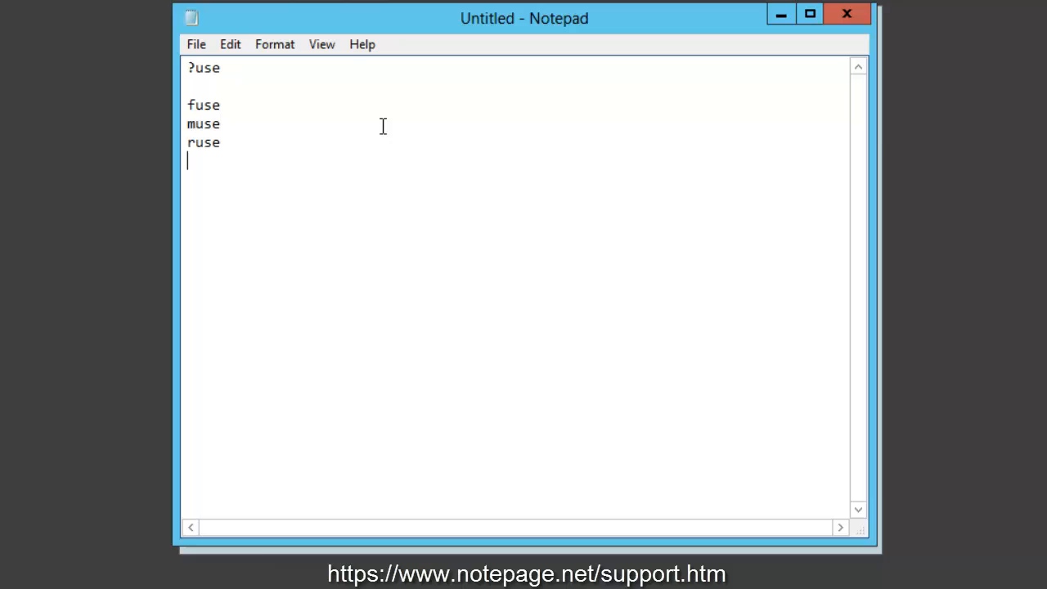
pyautogui.write('amuse')
pyautogui.press('Return')
pyautogui.write('reuse')
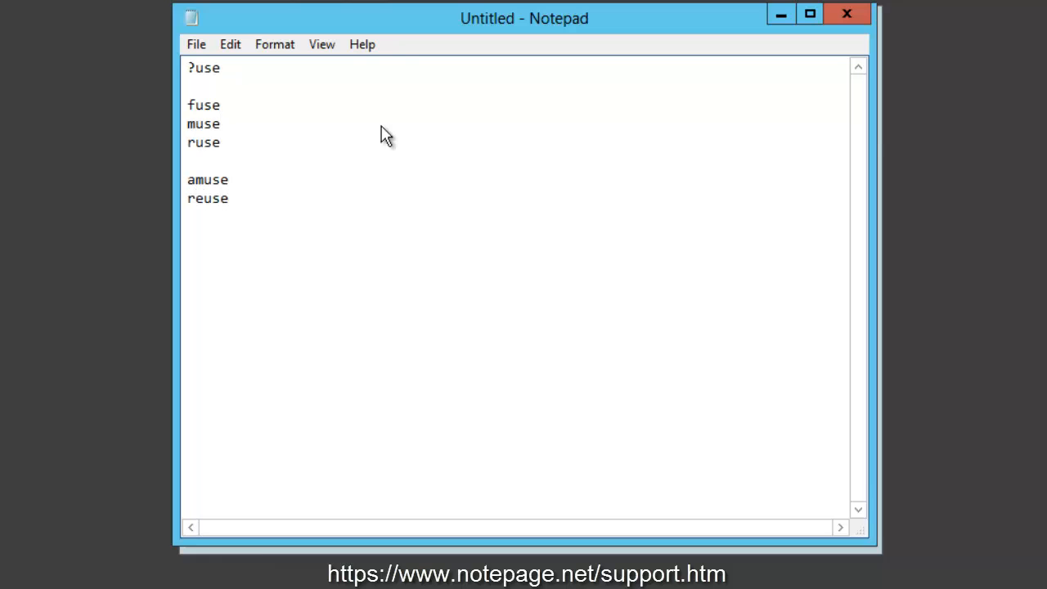
pyautogui.press('alt')
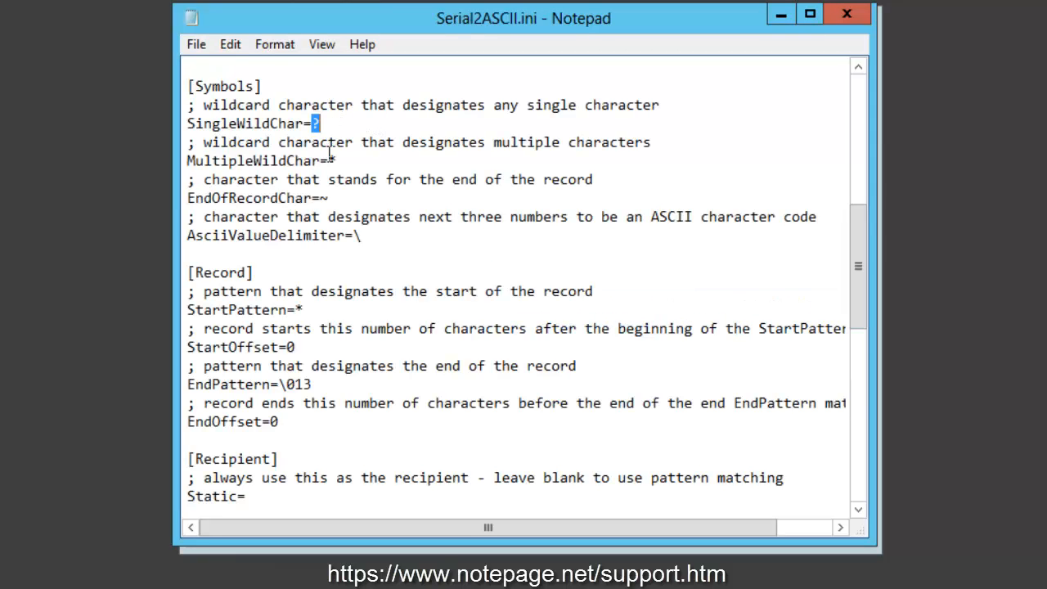
# - Copy the MultipleWildChar symbol into the blank Notepad document and write the pattern *use with the matches muse, fuse and ruse
pyautogui.click(329, 160)
pyautogui.hotkey('shift', 'End')
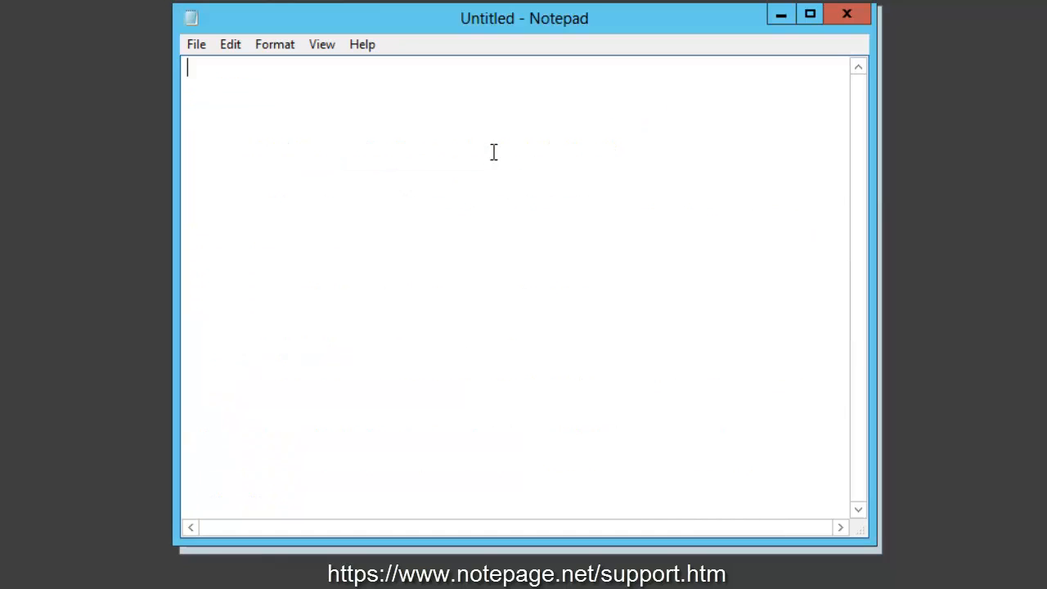
pyautogui.write('*')
pyautogui.write('usefus')
pyautogui.press('BackSpace')
pyautogui.press('BackSpace')
pyautogui.press('BackSpace')
pyautogui.write('muse')
pyautogui.press('Return')
pyautogui.write('fuse')
pyautogui.press('Return')
pyautogui.write('ruse')
pyautogui.press('Return')
# - Extend the *use example list with longer matches such as amuse, accuse and 12use
pyautogui.write('amuse')
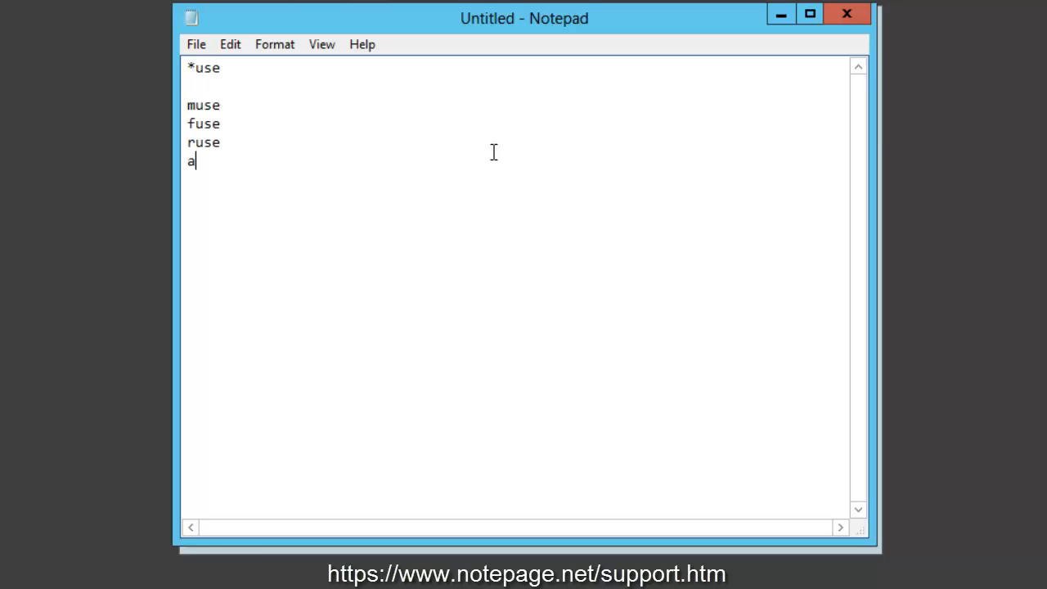
pyautogui.press('Return')
pyautogui.write('accuse')
pyautogui.press('Return')
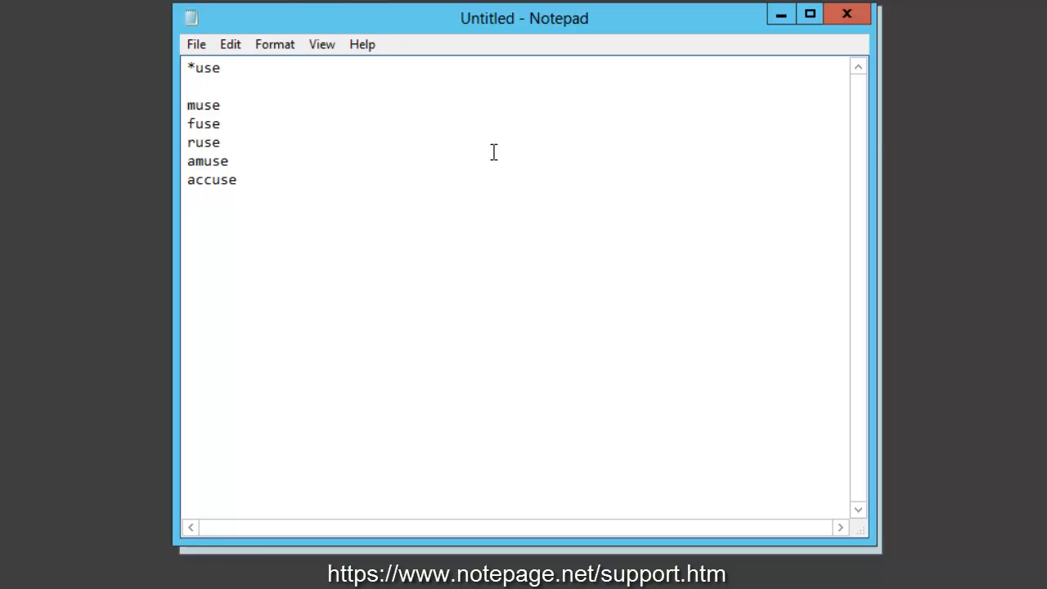
pyautogui.write('12use use')
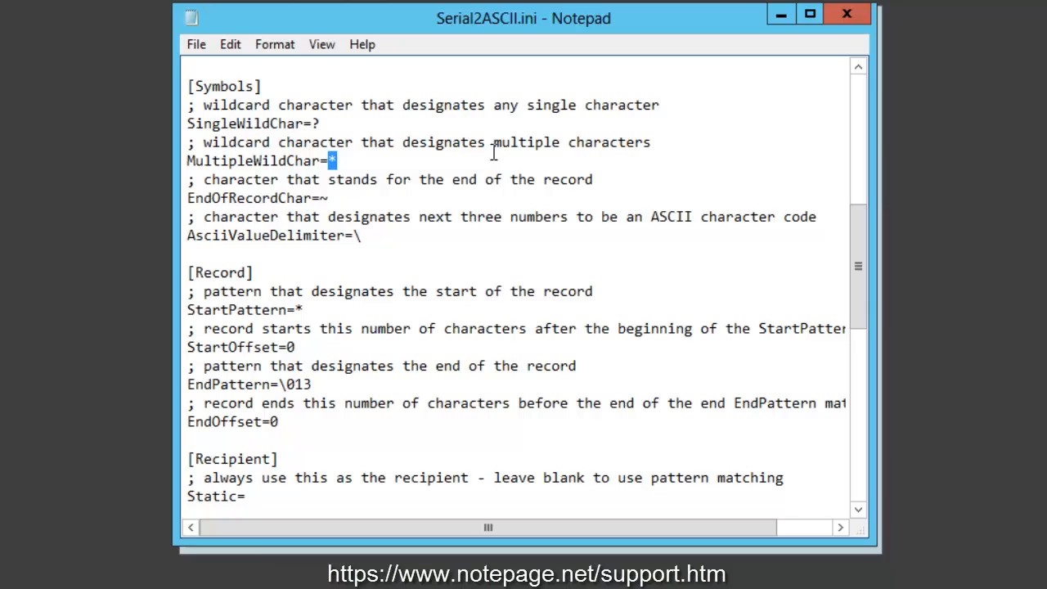
# - Review the EndOfRecordChar and AsciiValueDelimiter values in the Symbols section of Serial2ASCII.ini
pyautogui.moveTo(319, 199); pyautogui.dragTo(329, 199)
pyautogui.moveTo(352, 236); pyautogui.dragTo(362, 235)
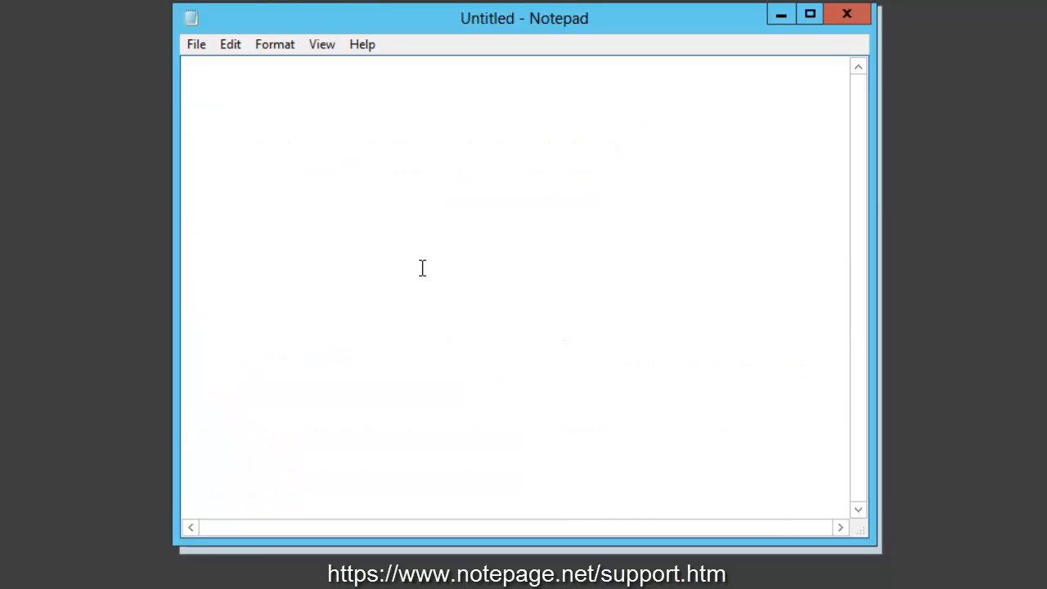
# - Write the ASCII code examples \013 = Carriage Return and \010 = Line Feed in the blank Notepad document, and close it without saving
pyautogui.write('\\')
pyautogui.write('013 = Carriage Return')
pyautogui.press('Return')
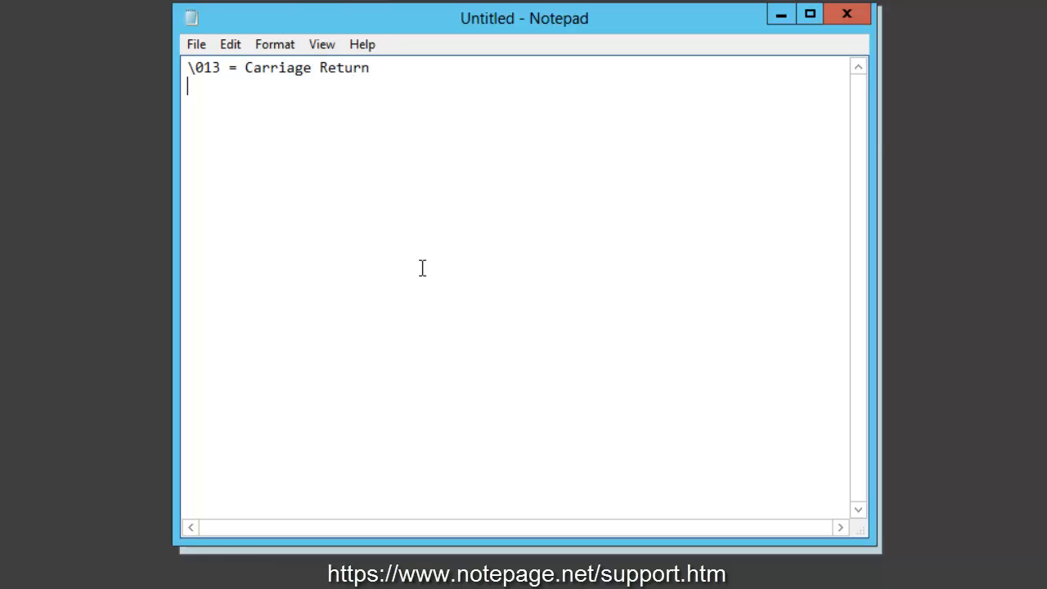
pyautogui.write('\\010 = Line Feed')
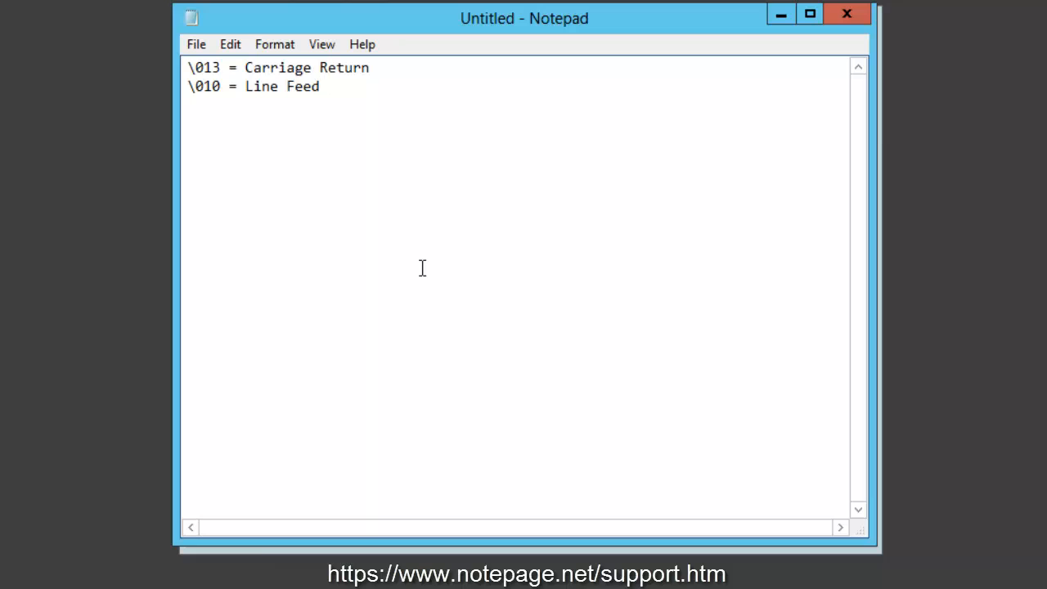
pyautogui.hotkey('alt', 'f')
pyautogui.press('x')
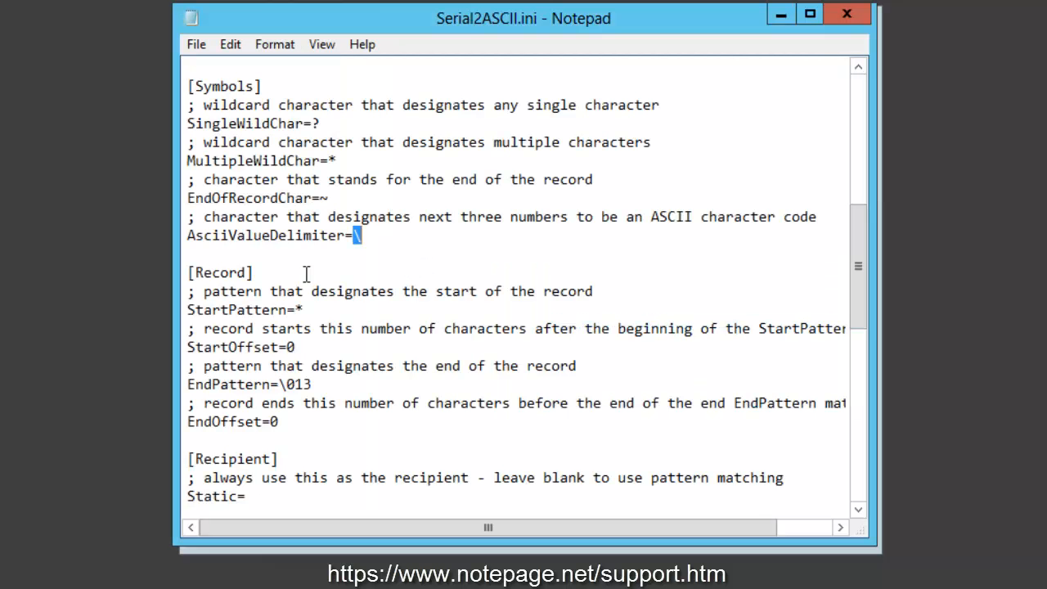
# - Review the StartPattern and EndPattern values in the Record section of Serial2ASCII.ini
pyautogui.click(290, 274)
pyautogui.keyDown('shift'); pyautogui.click(189, 275); pyautogui.keyUp('shift')
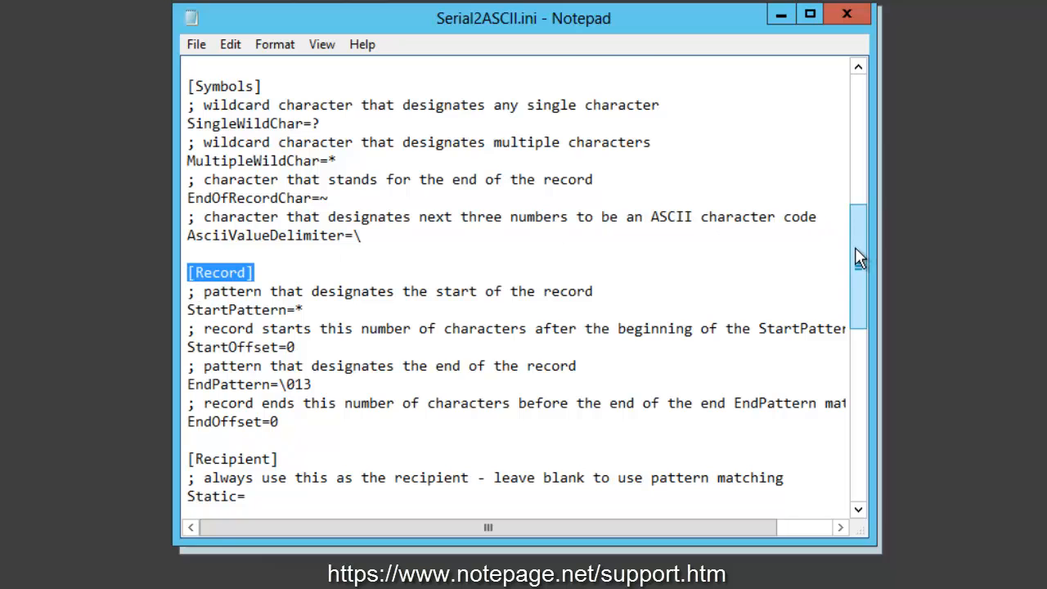
pyautogui.moveTo(859, 257); pyautogui.dragTo(856, 309)
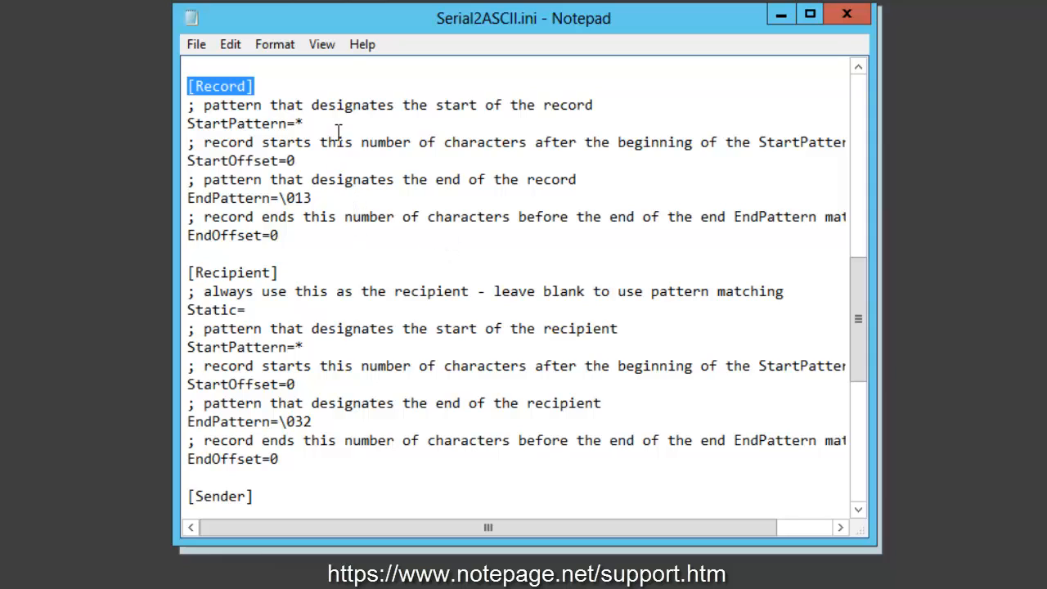
pyautogui.click(300, 123)
pyautogui.doubleClick(299, 123)
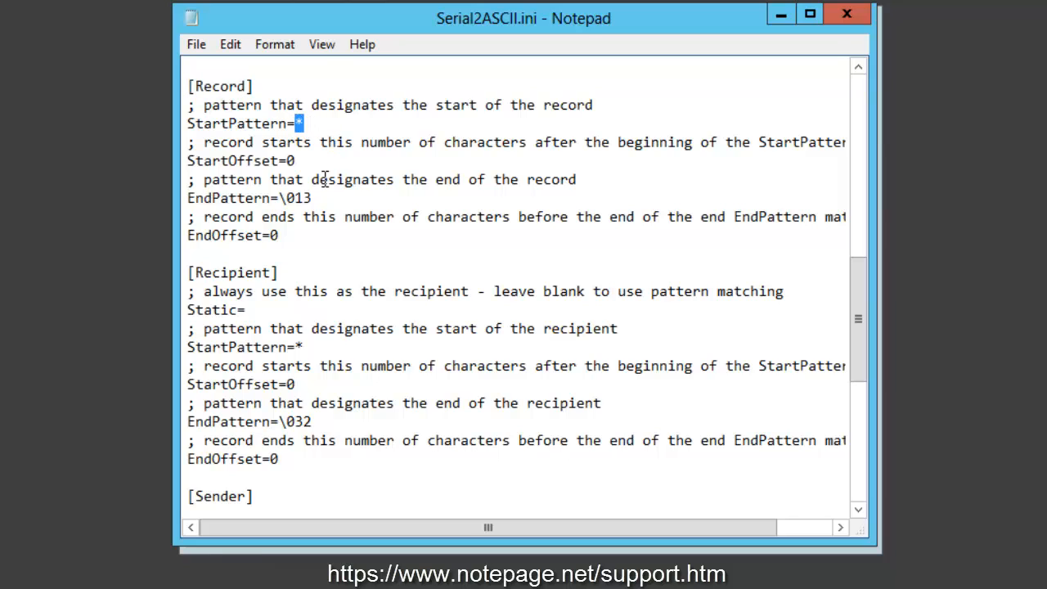
pyautogui.moveTo(312, 198); pyautogui.dragTo(279, 198)
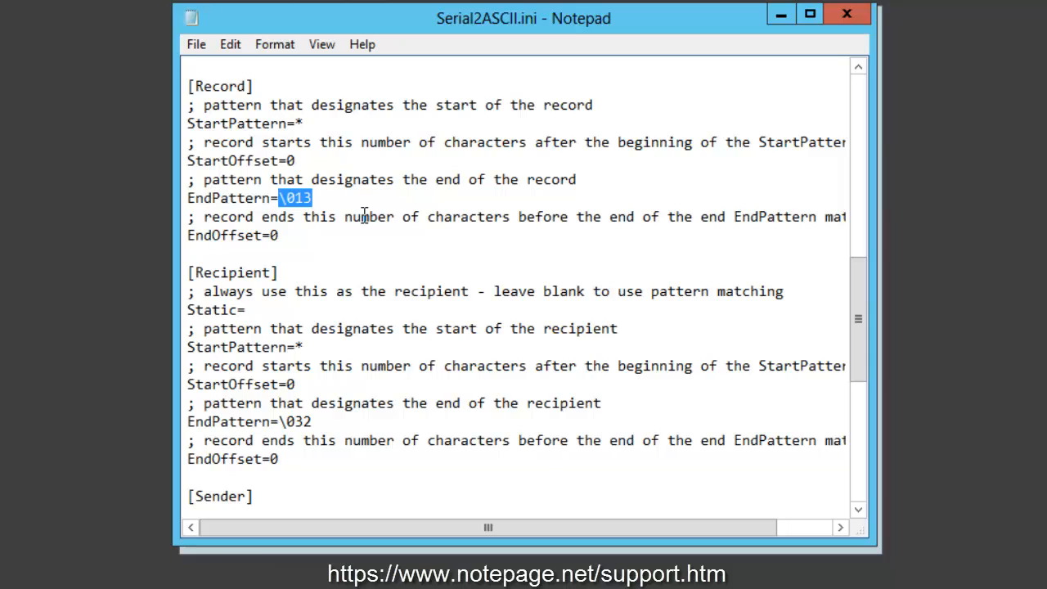
# - Set the Record section's StartPattern to START and its EndPattern to END
pyautogui.click(305, 124)
pyautogui.press('BackSpace')
pyautogui.write('START')
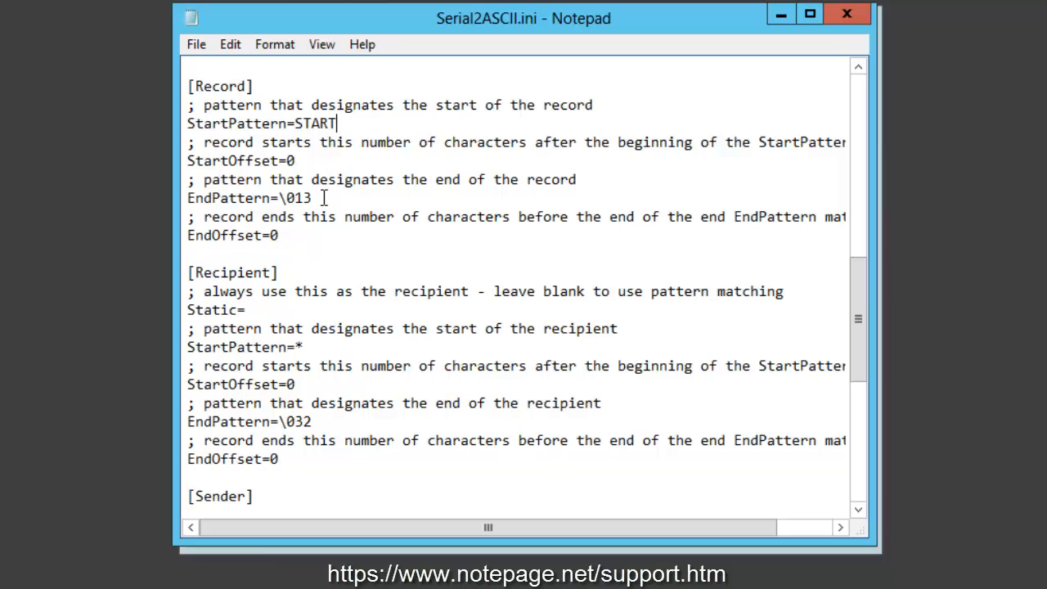
pyautogui.moveTo(324, 198); pyautogui.dragTo(279, 198)
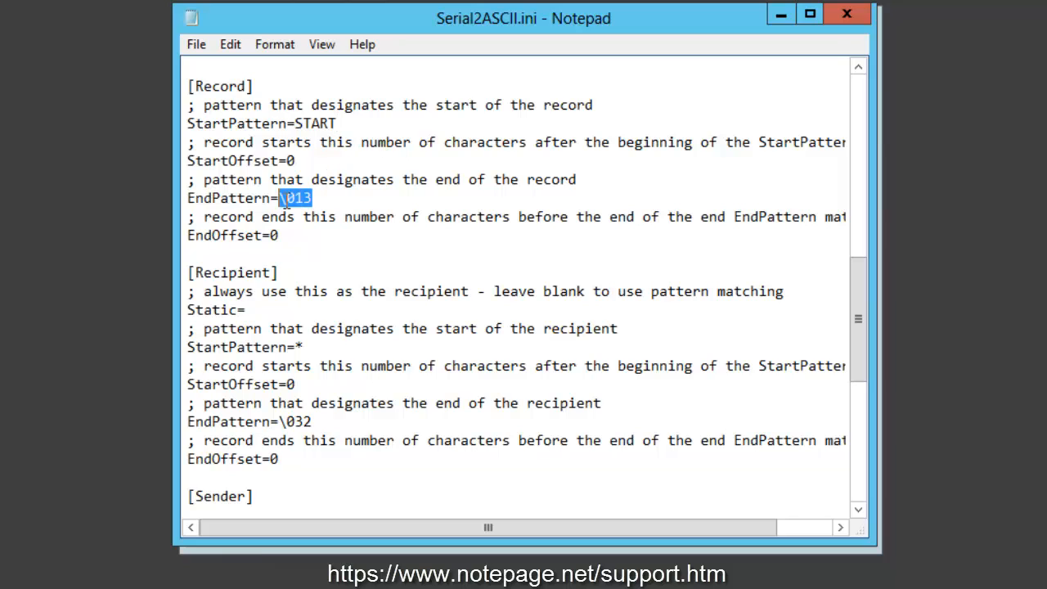
pyautogui.write('END')
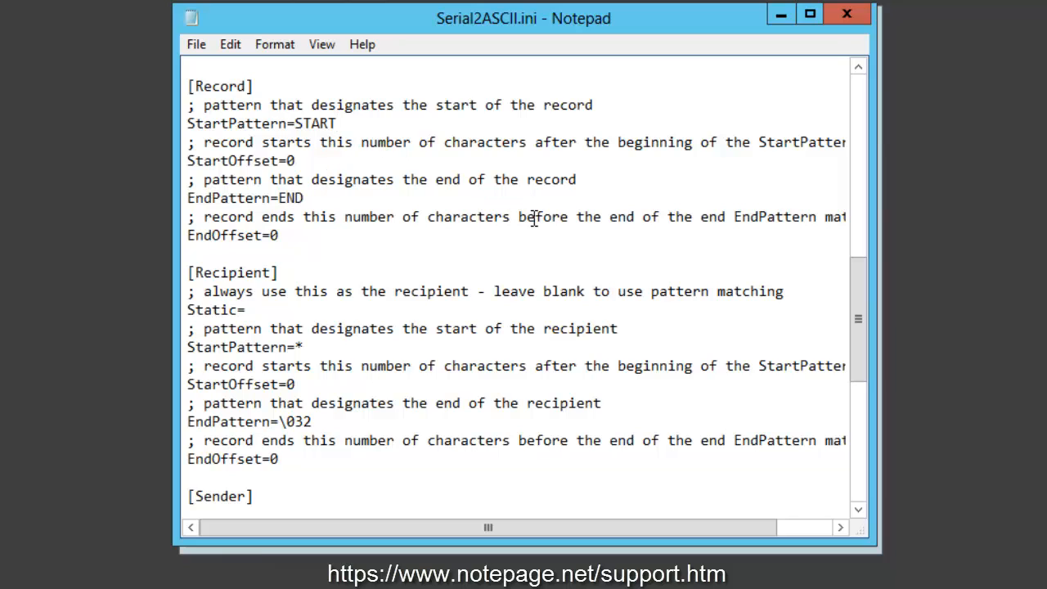
# - Examine how the Record section's start and end patterns relate to the StartOffset and EndOffset settings
pyautogui.click(337, 124)
pyautogui.click(320, 199)
pyautogui.moveTo(203, 105); pyautogui.dragTo(270, 124)
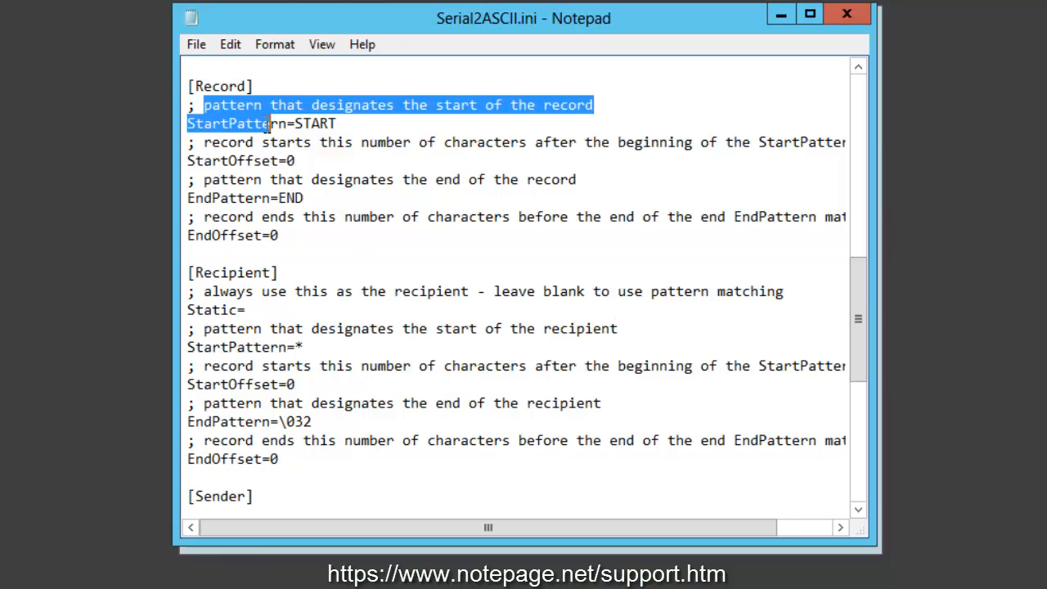
pyautogui.moveTo(212, 199); pyautogui.dragTo(272, 199)
pyautogui.click(331, 198)
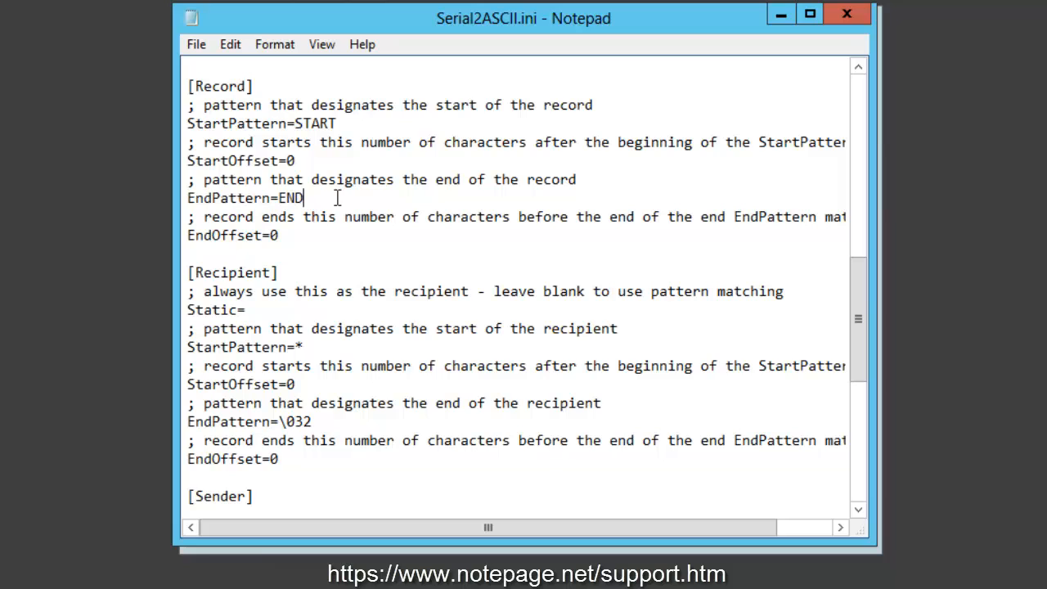
pyautogui.moveTo(309, 160); pyautogui.dragTo(215, 162)
pyautogui.moveTo(303, 237); pyautogui.dragTo(211, 235)
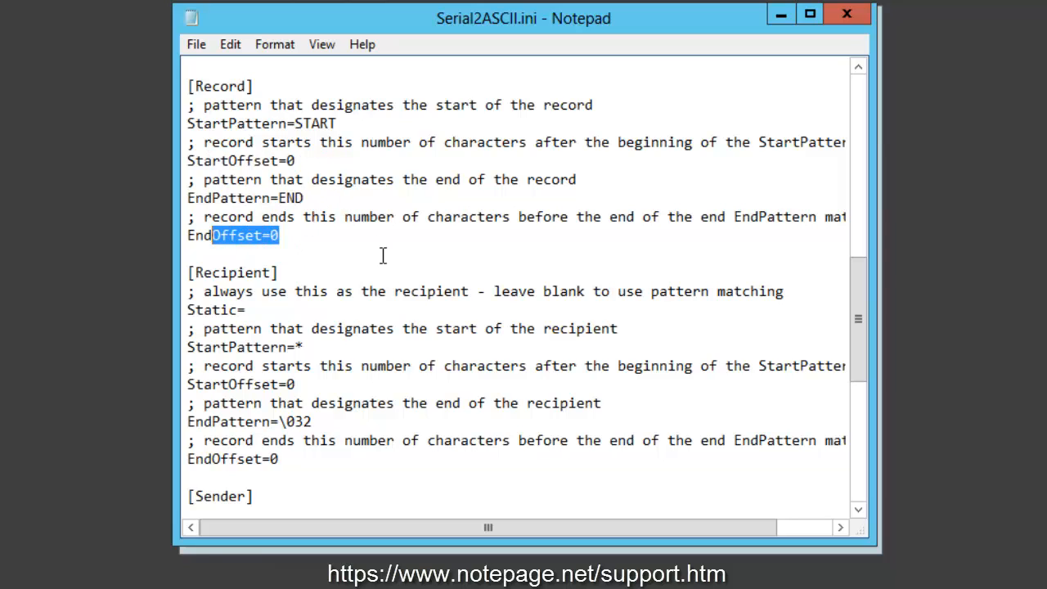
pyautogui.click(315, 164)
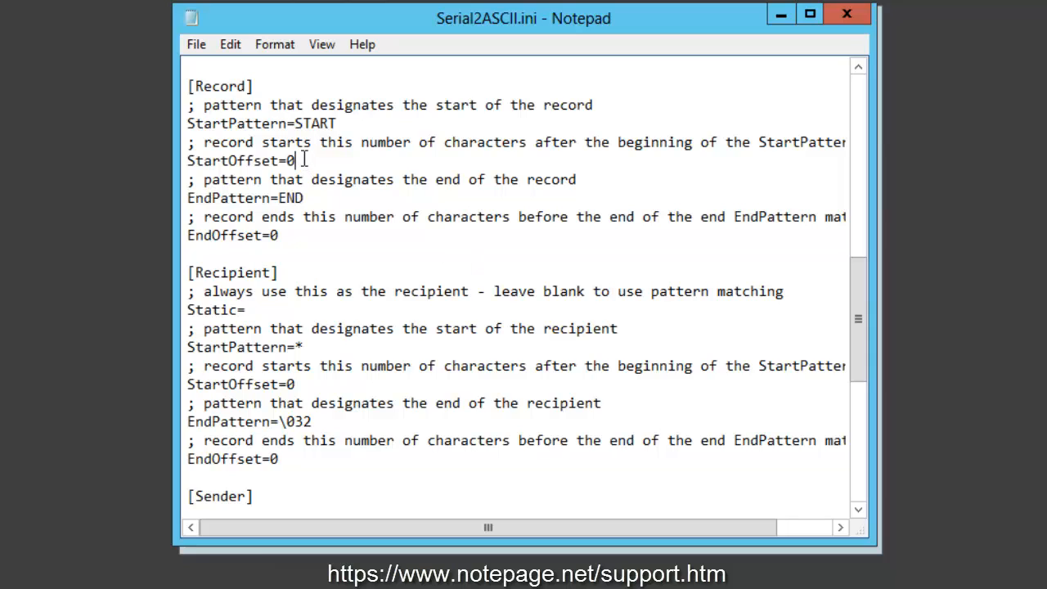
pyautogui.click(347, 122)
# - Try StartOffset values of 5 and -5 in the Record section, and set it to 5
pyautogui.click(332, 164)
pyautogui.press('BackSpace')
pyautogui.write('5')
pyautogui.press('BackSpace')
pyautogui.write('-5')
pyautogui.press('BackSpace')
pyautogui.press('BackSpace')
pyautogui.write('5')
# - Try EndOffset values of 5 and -5 against the END pattern in the Record section, and restore it to 0
pyautogui.moveTo(279, 198); pyautogui.dragTo(308, 198)
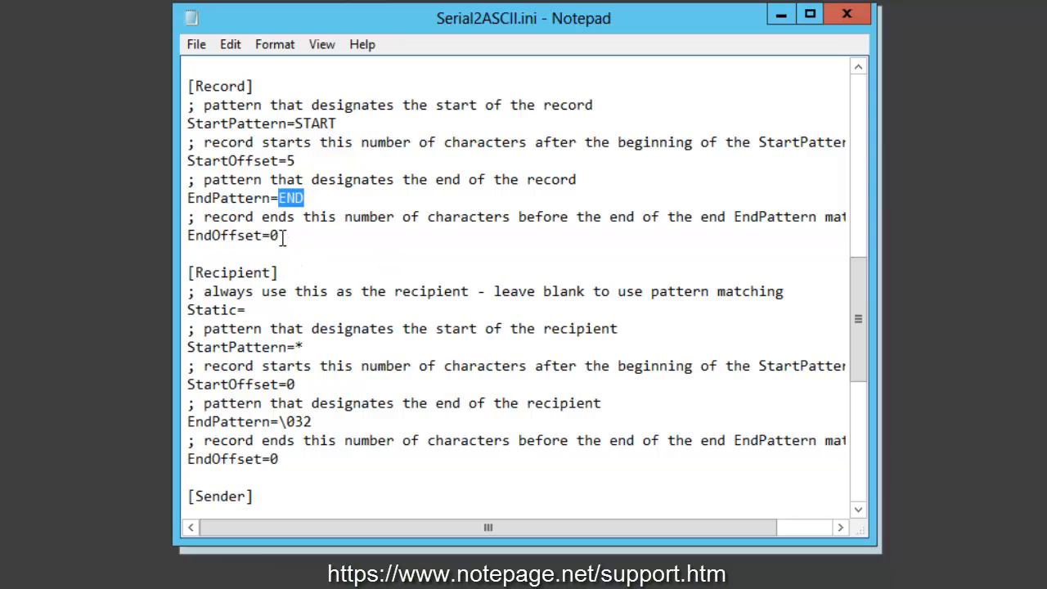
pyautogui.moveTo(282, 236); pyautogui.dragTo(188, 236)
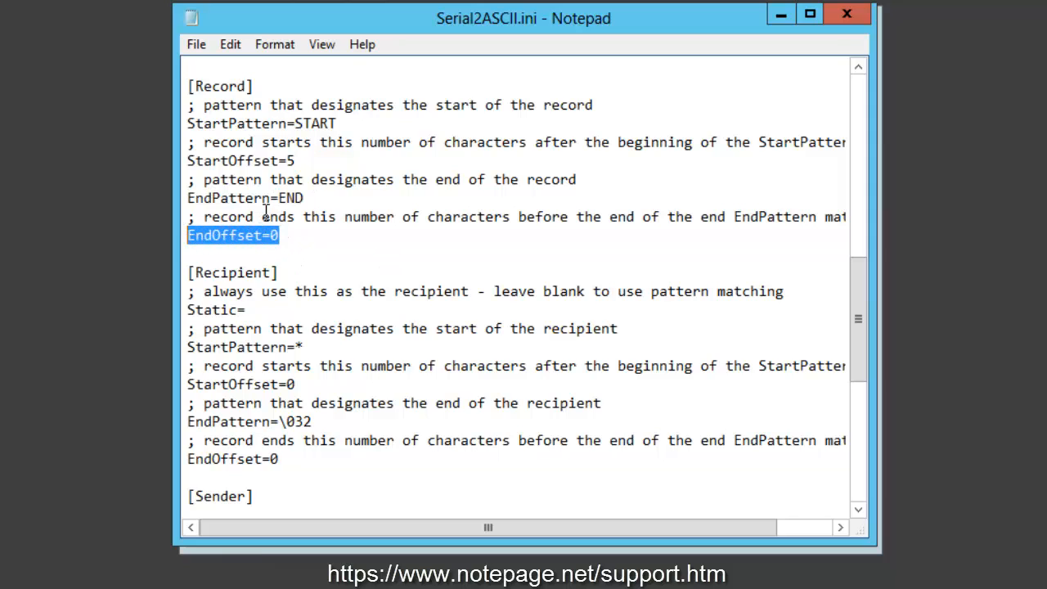
pyautogui.moveTo(303, 199); pyautogui.dragTo(279, 199)
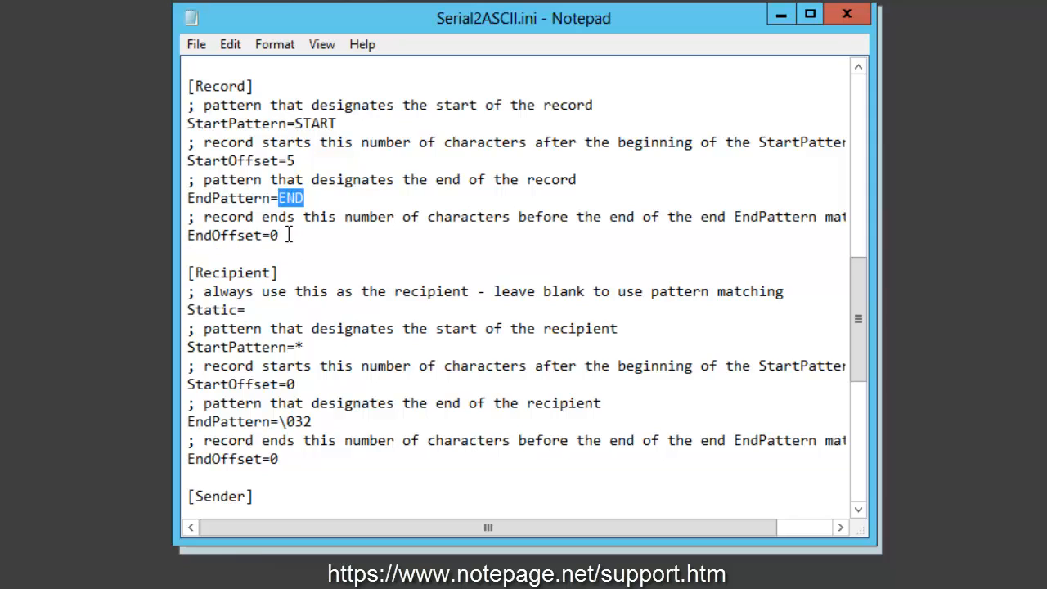
pyautogui.click(288, 234)
pyautogui.press('BackSpace')
pyautogui.write('5')
pyautogui.press('BackSpace')
pyautogui.write('-5')
pyautogui.press('BackSpace')
pyautogui.press('BackSpace')
pyautogui.write('0')
# - Set the Static value in the Recipient section to it_alerts
pyautogui.moveTo(281, 271); pyautogui.dragTo(166, 264)
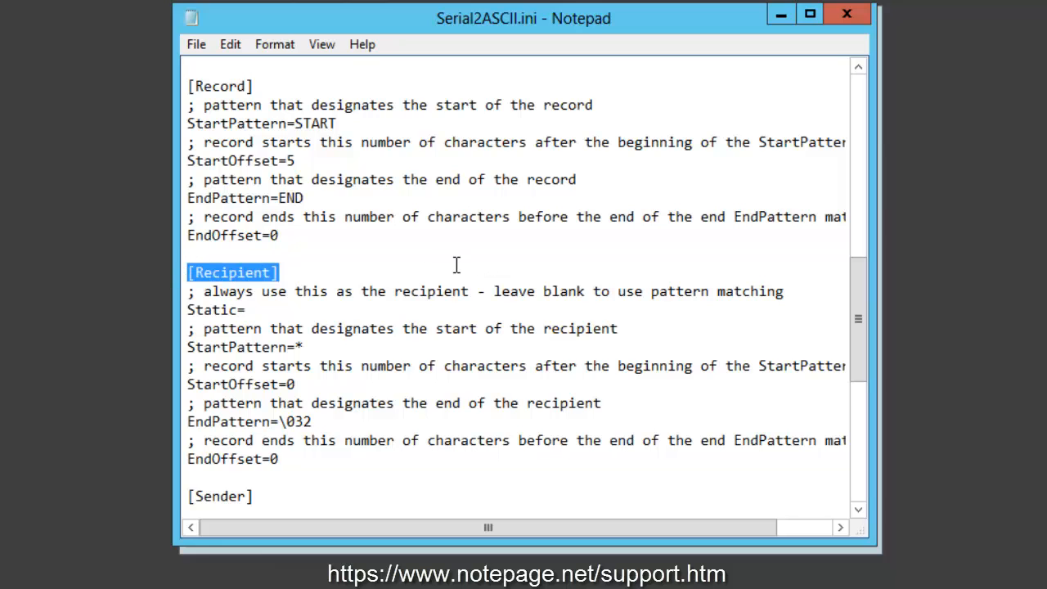
pyautogui.scroll(-5, 456, 264)
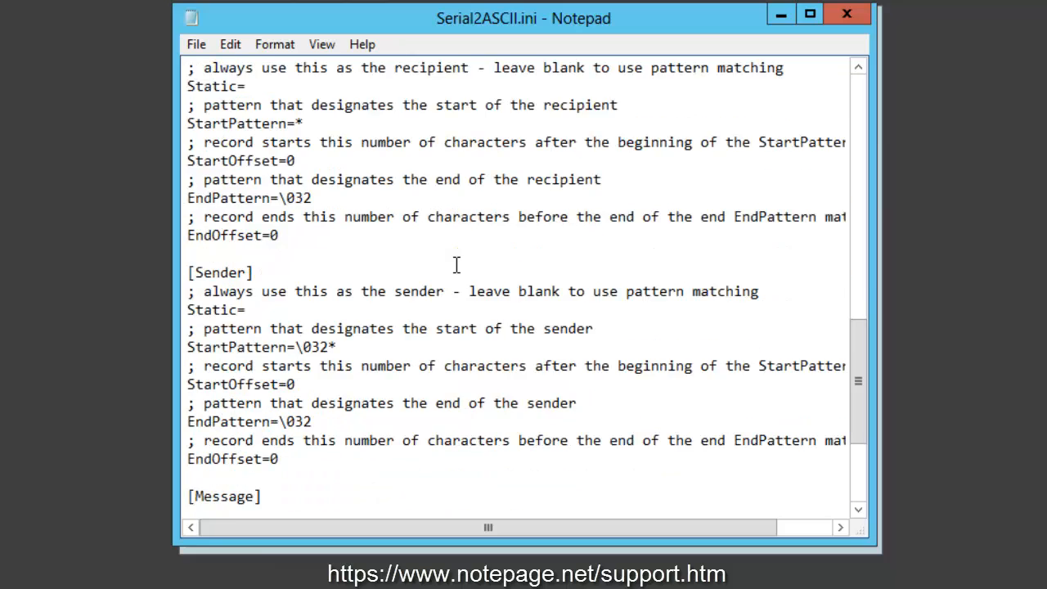
pyautogui.scroll(2, 493, 271)
pyautogui.moveTo(857, 336); pyautogui.dragTo(834, 350)
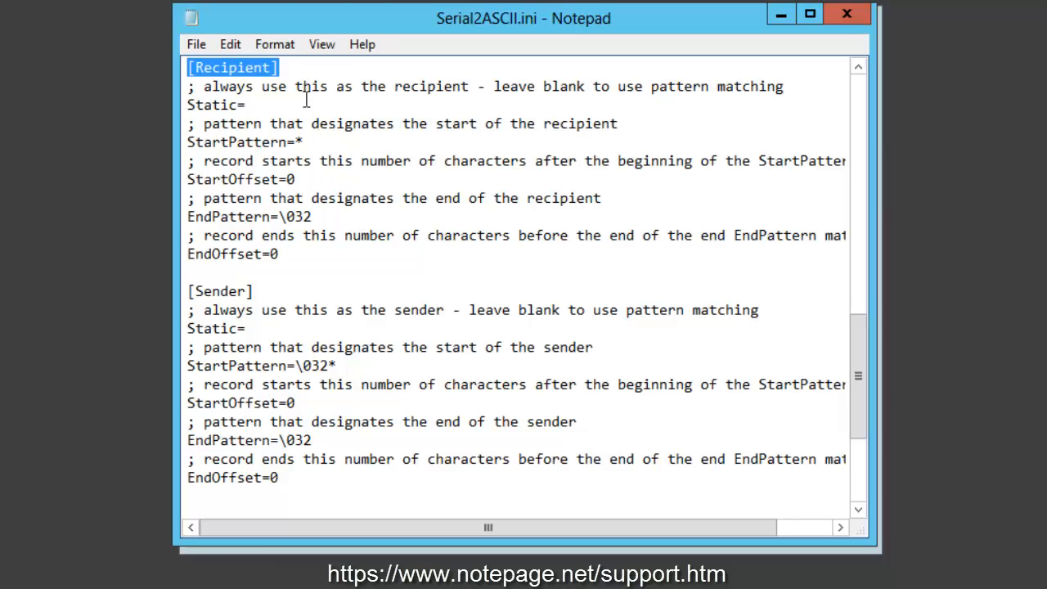
pyautogui.moveTo(304, 101); pyautogui.dragTo(68, 109)
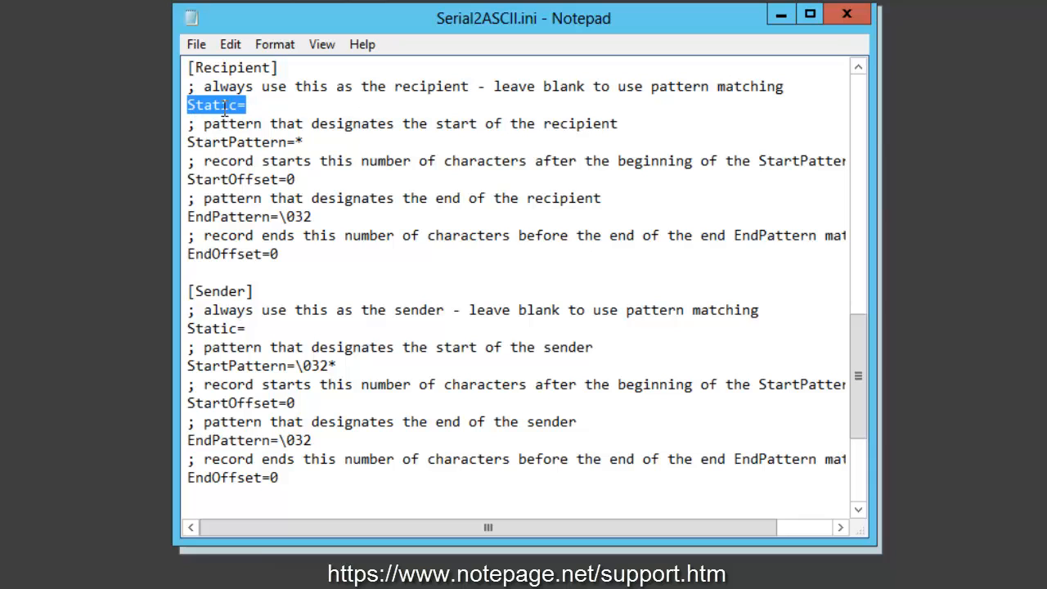
pyautogui.click(275, 100)
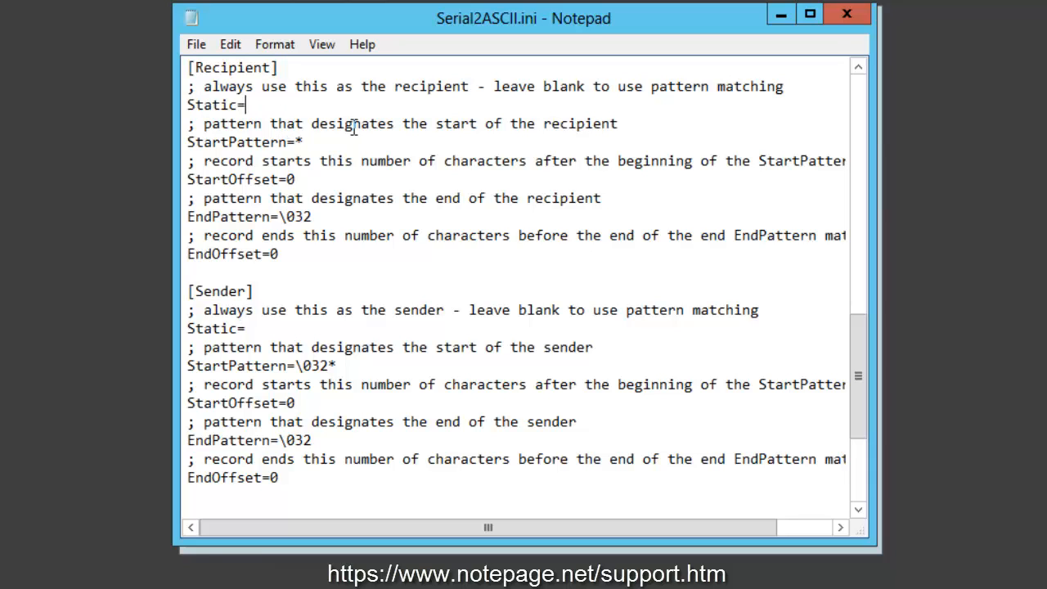
pyautogui.write('it_alerts')
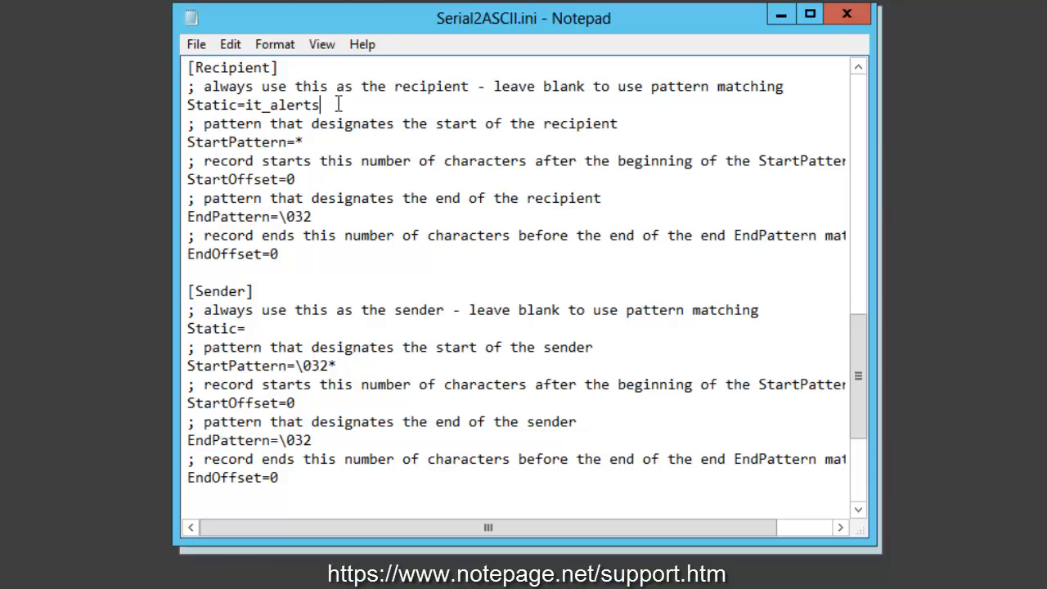
# - Clear the it_alerts entry from the Recipient section's Static setting, leaving it blank for pattern matching
pyautogui.press('Left')
pyautogui.press('Left')
pyautogui.press('Left')
pyautogui.press('Left')
pyautogui.press('Left')
pyautogui.press('Left')
pyautogui.press('Left')
pyautogui.press('Left')
pyautogui.press('Left')
pyautogui.hotkey('shift', 'Right')
pyautogui.hotkey('shift', 'Right')
pyautogui.hotkey('shift', 'Right')
pyautogui.hotkey('shift', 'Right')
pyautogui.hotkey('shift', 'Right')
pyautogui.hotkey('shift', 'Right')
pyautogui.hotkey('shift', 'Right')
pyautogui.hotkey('shift', 'Right')
pyautogui.hotkey('shift', 'Right')
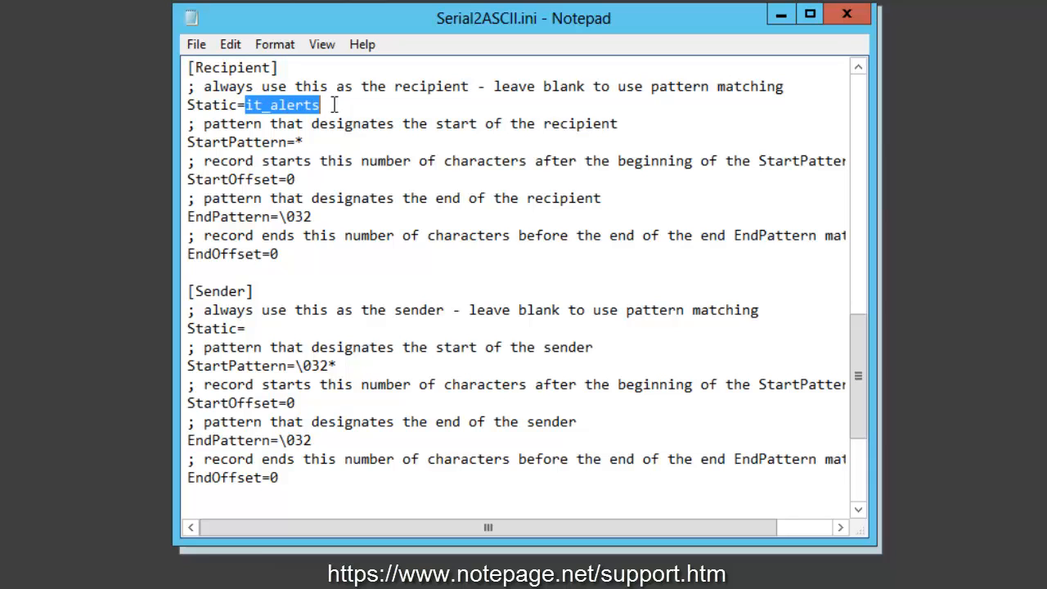
pyautogui.press('Delete')
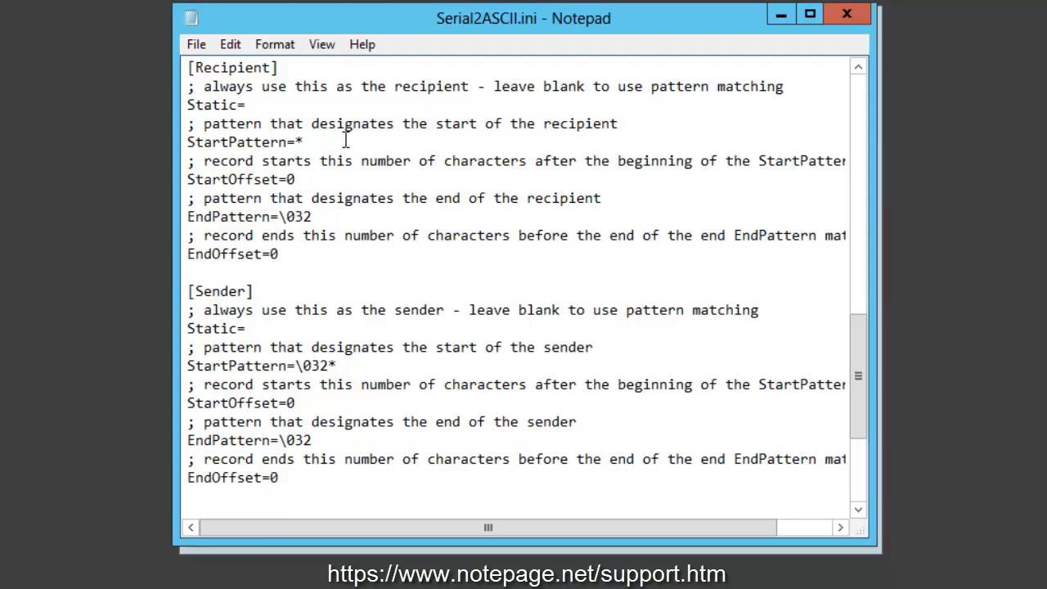
# - Review the Recipient section's pattern-matching settings from StartPattern through EndOffset
pyautogui.click(313, 139)
pyautogui.moveTo(187, 142); pyautogui.dragTo(332, 259)
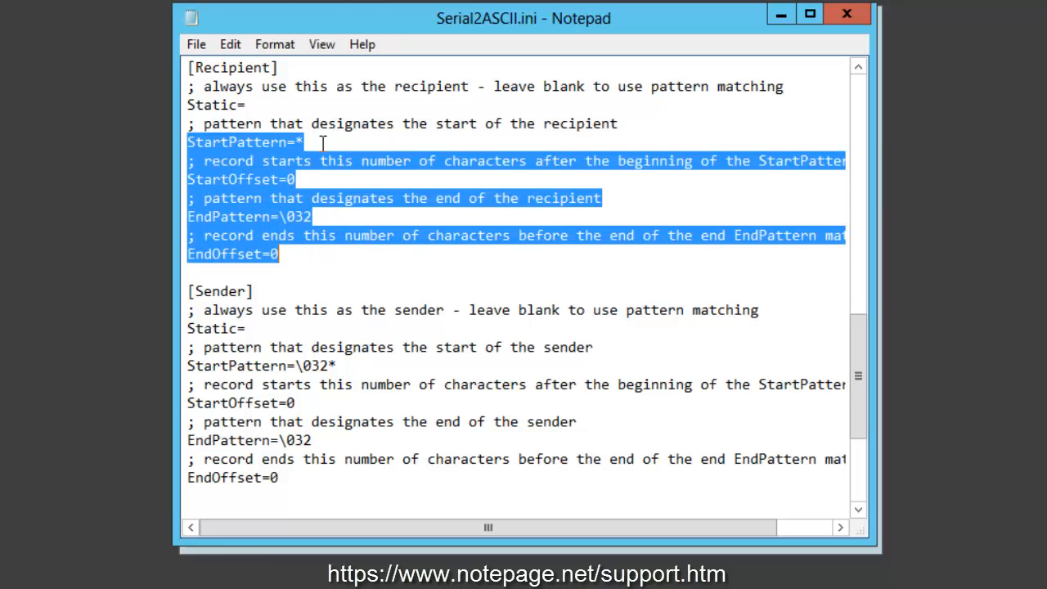
pyautogui.click(323, 143)
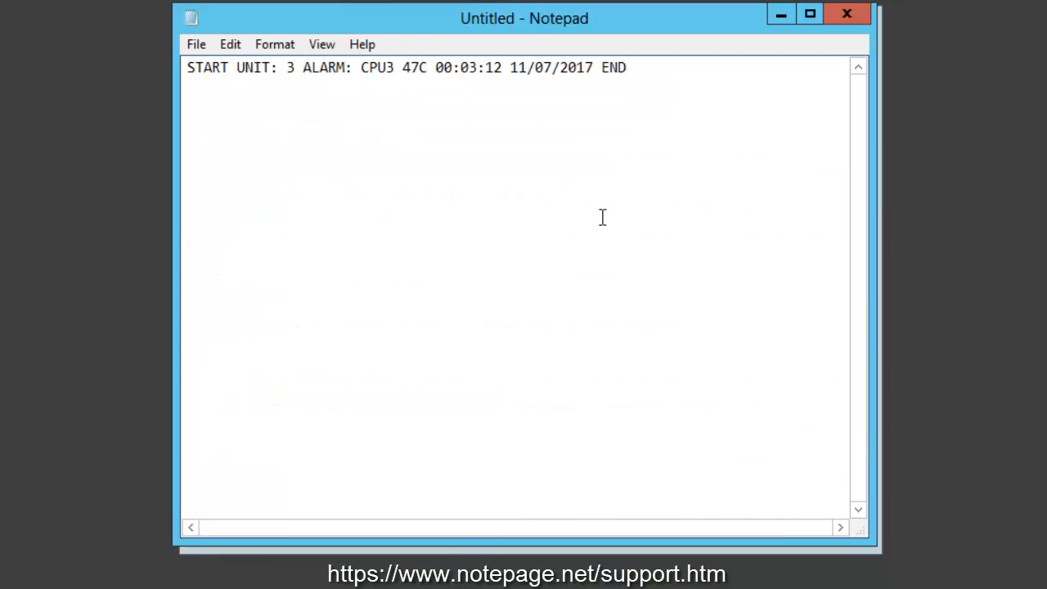
# - Copy the text between START and END in the sample alarm record onto a new line below it
pyautogui.moveTo(637, 67); pyautogui.dragTo(283, 80)
pyautogui.click(631, 67)
pyautogui.moveTo(238, 67); pyautogui.dragTo(300, 77)
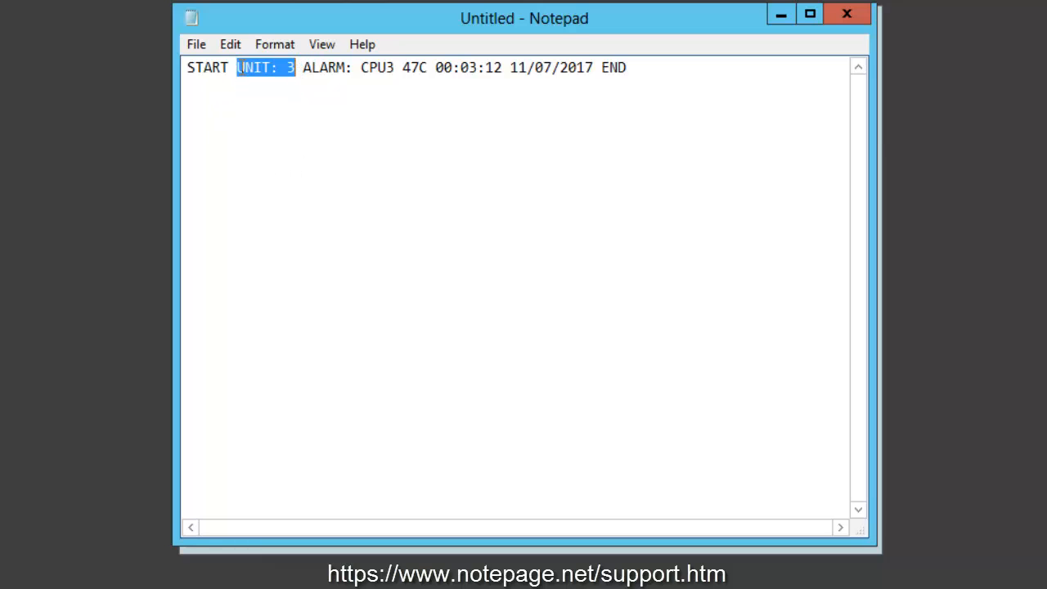
pyautogui.press('Left')
pyautogui.hotkey('shift', 'End')
pyautogui.hotkey('ctrl', 'shift', 'Left')
pyautogui.hotkey('shift', 'Left')
pyautogui.hotkey('ctrl', 'c')
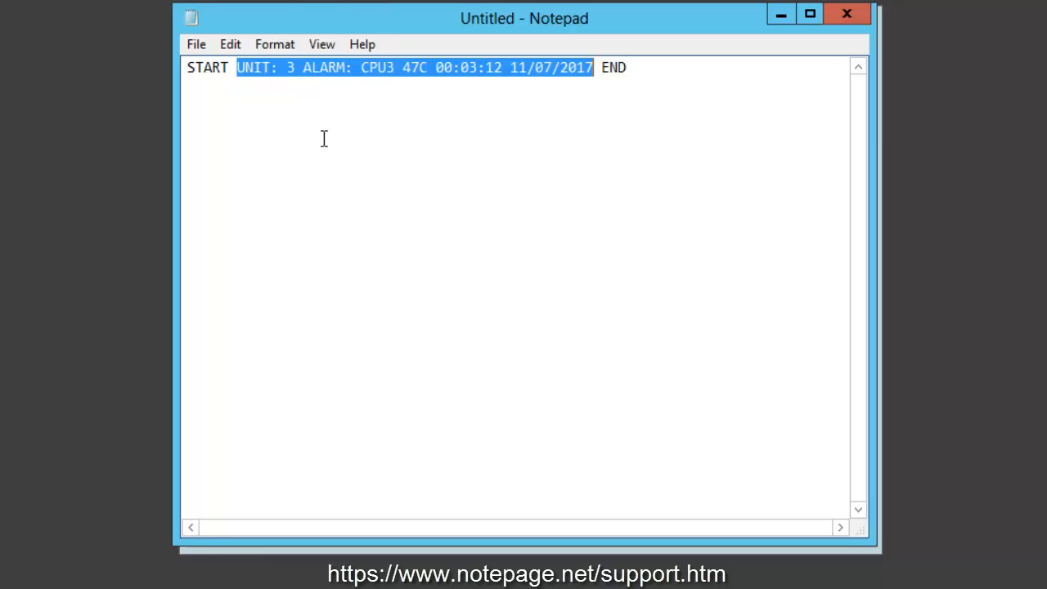
pyautogui.press('End')
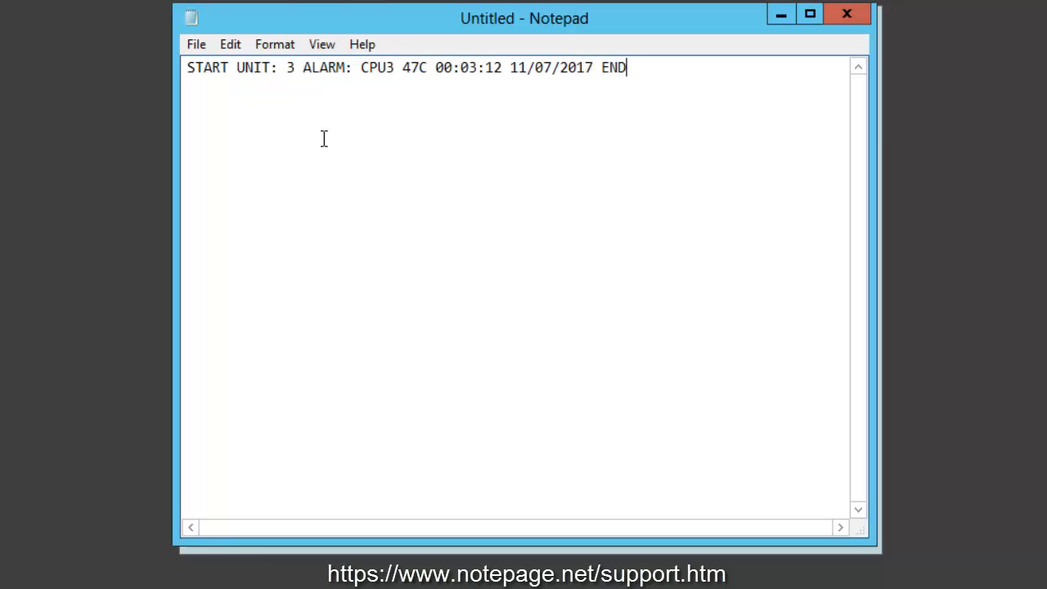
pyautogui.press('Return')
pyautogui.hotkey('ctrl', 'v')
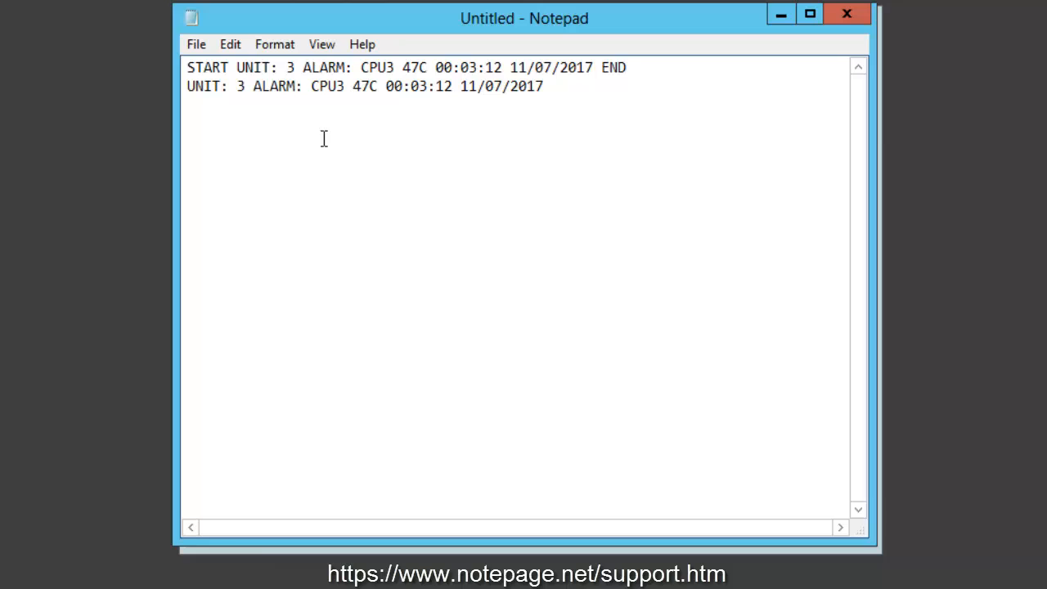
# - Set the Recipient section's EndPattern to ALARM: and highlight the matching UNIT: 3 text in the extracted sample record
pyautogui.moveTo(546, 87); pyautogui.dragTo(188, 96)
pyautogui.click(189, 97)
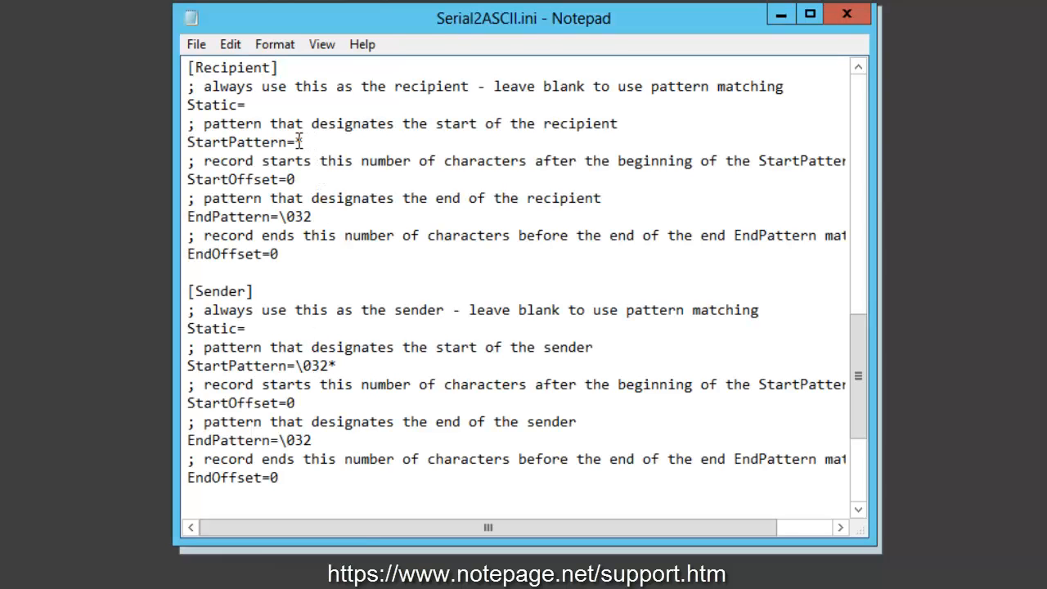
pyautogui.moveTo(296, 141); pyautogui.dragTo(313, 138)
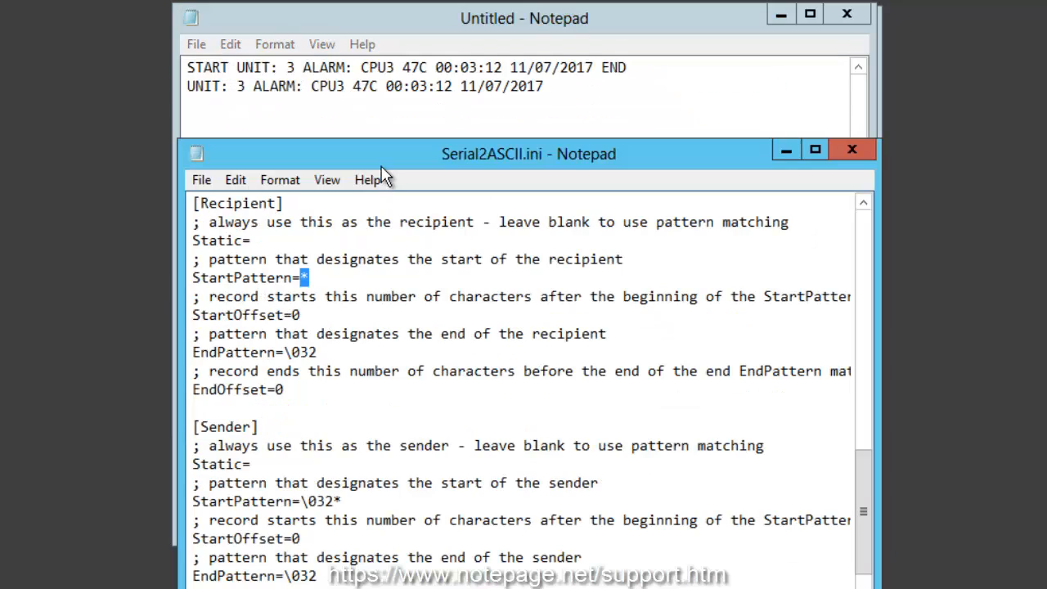
pyautogui.moveTo(379, 164); pyautogui.dragTo(375, 121)
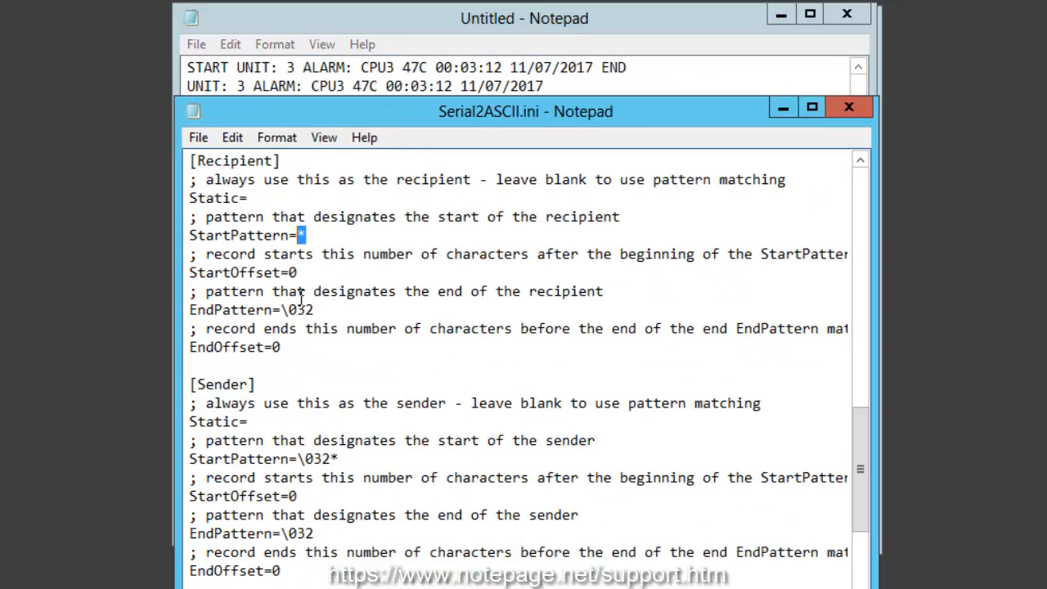
pyautogui.moveTo(315, 309); pyautogui.dragTo(280, 309)
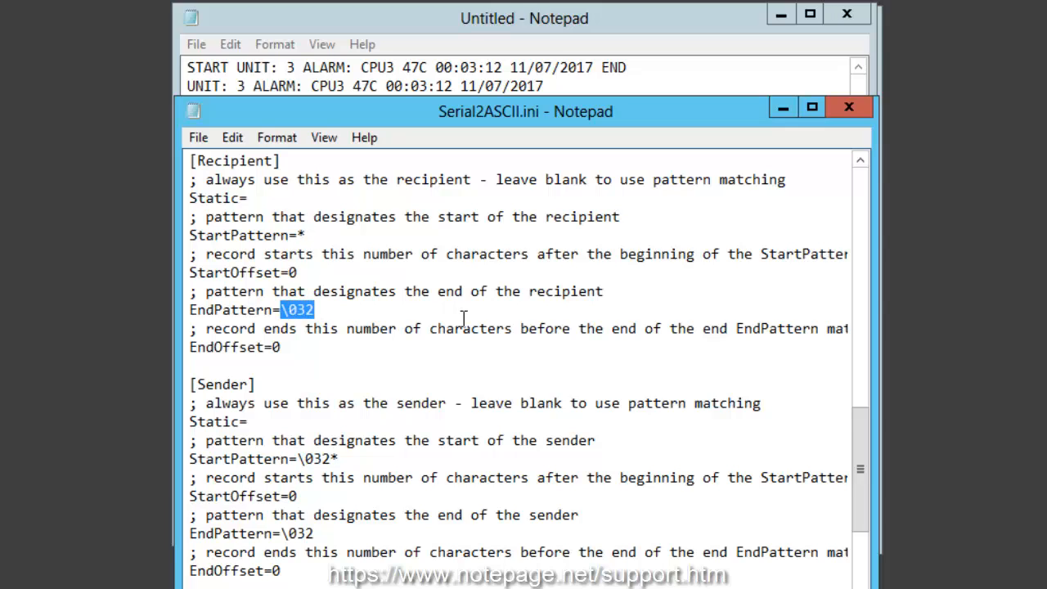
pyautogui.write('ALARM:')
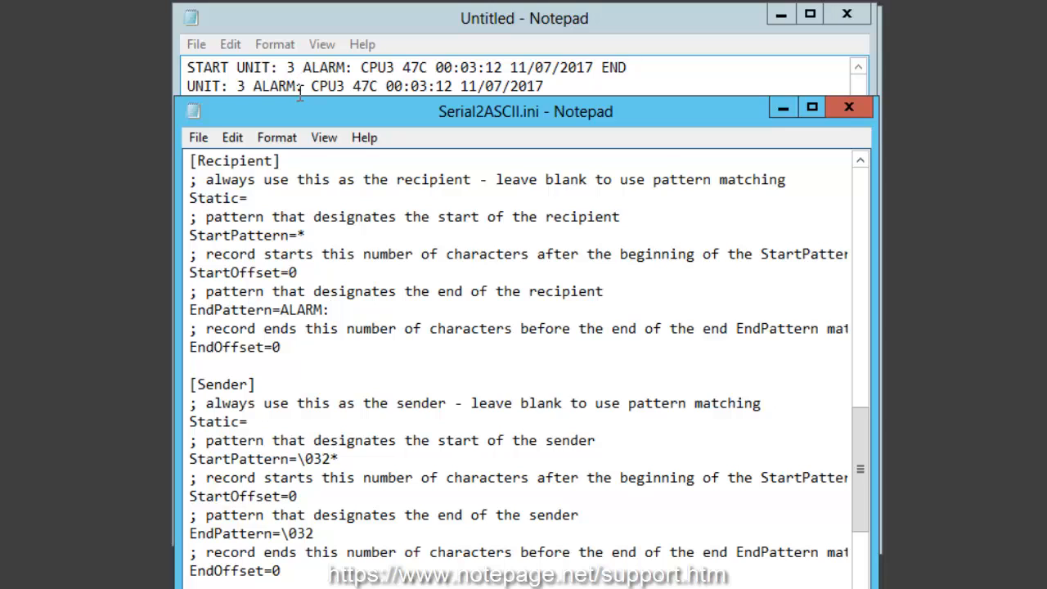
pyautogui.click(237, 85)
pyautogui.moveTo(253, 86); pyautogui.dragTo(182, 87)
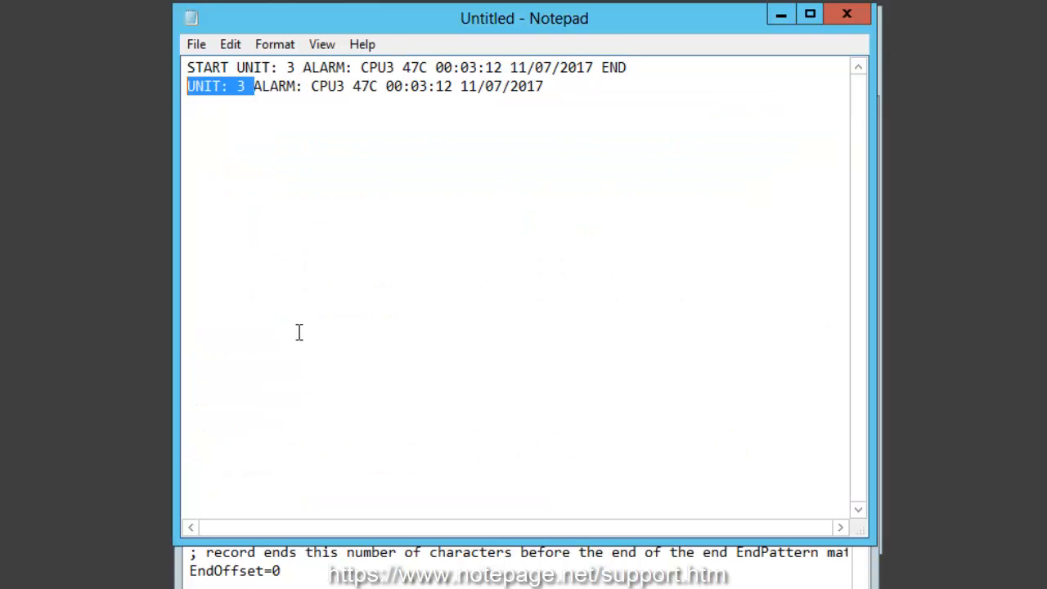
pyautogui.click(355, 556)
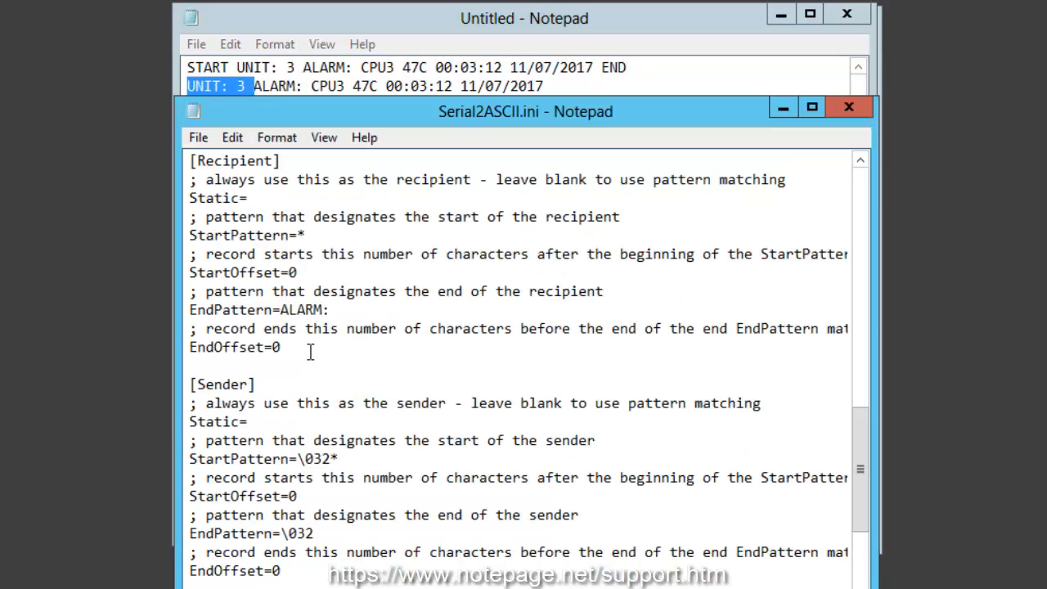
# - Remove the asterisk from the Sender section's StartPattern and set its Static value to ALARMSYSTEM
pyautogui.moveTo(867, 425); pyautogui.dragTo(860, 507)
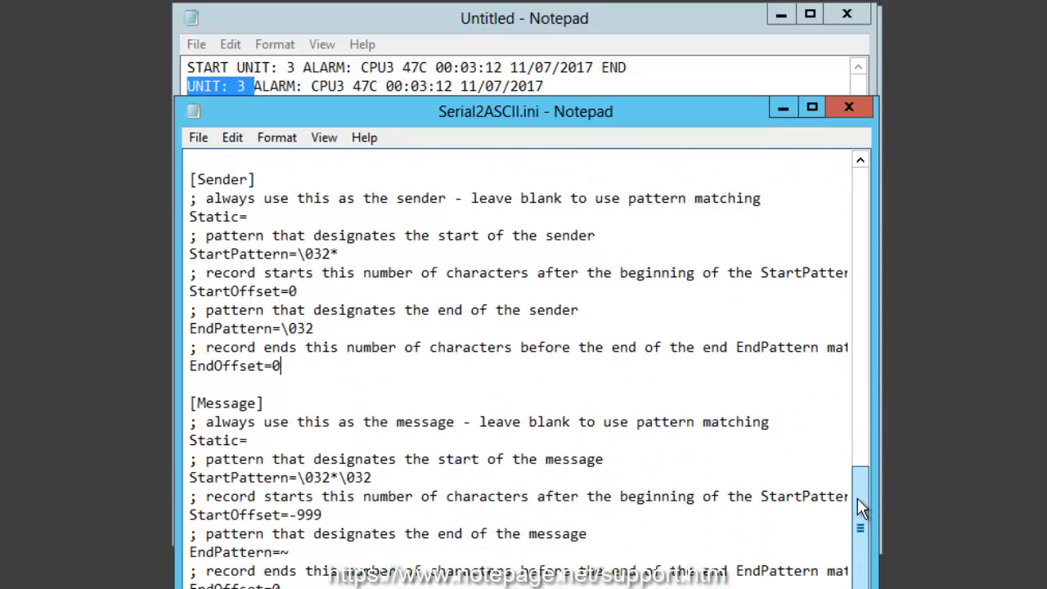
pyautogui.moveTo(414, 111); pyautogui.dragTo(414, 23)
pyautogui.moveTo(262, 90); pyautogui.dragTo(128, 71)
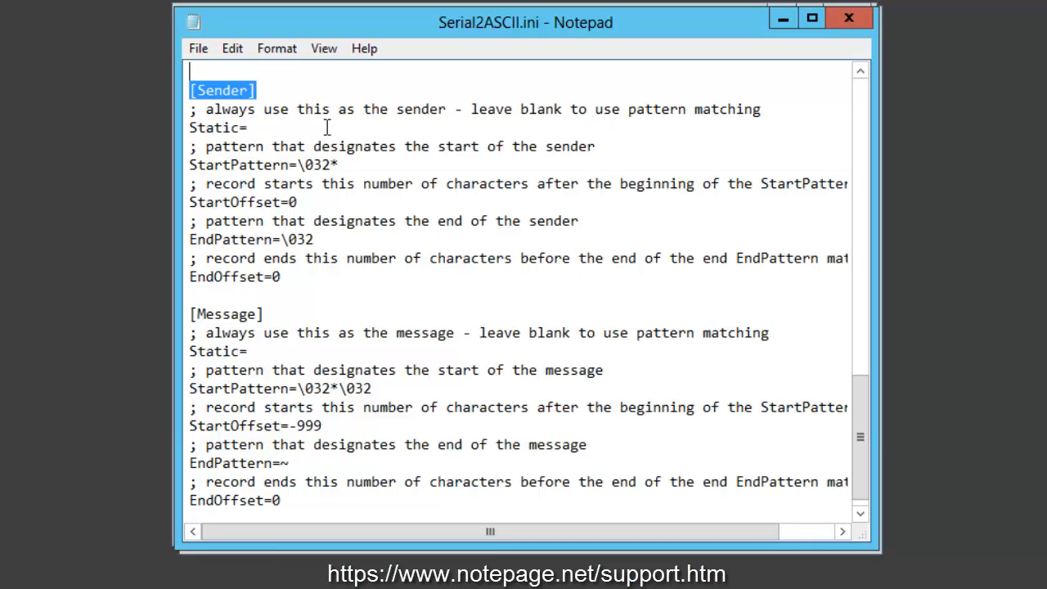
pyautogui.click(346, 161)
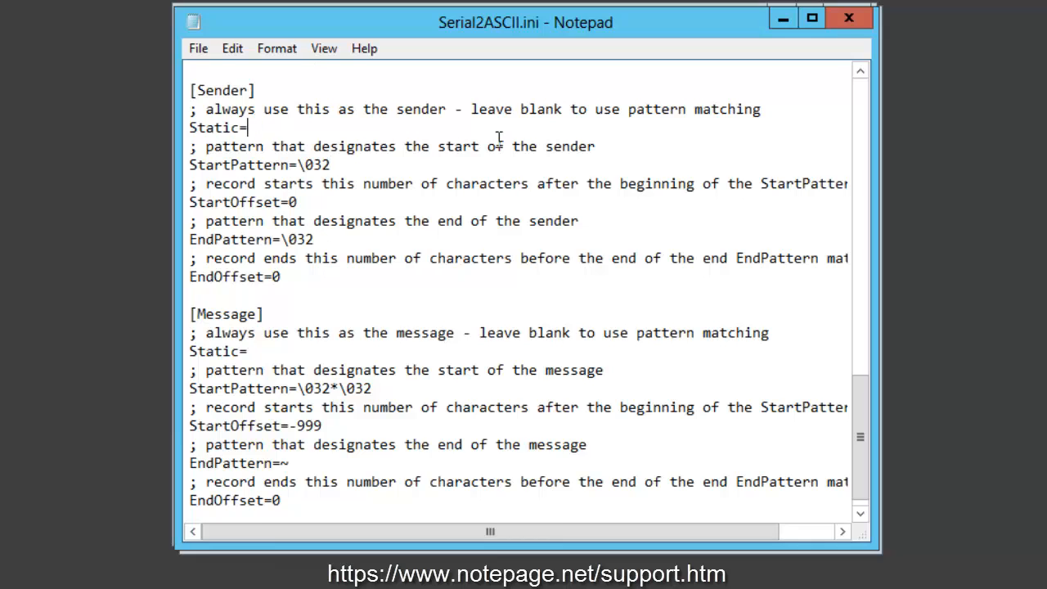
pyautogui.write('ALARMSYSTEM')
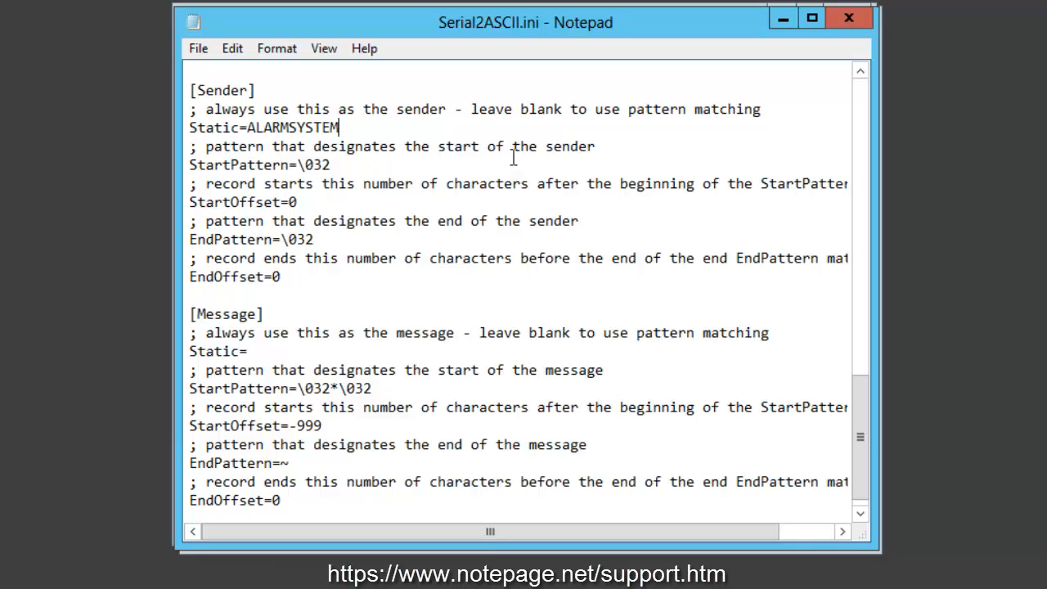
pyautogui.moveTo(239, 127); pyautogui.dragTo(361, 124)
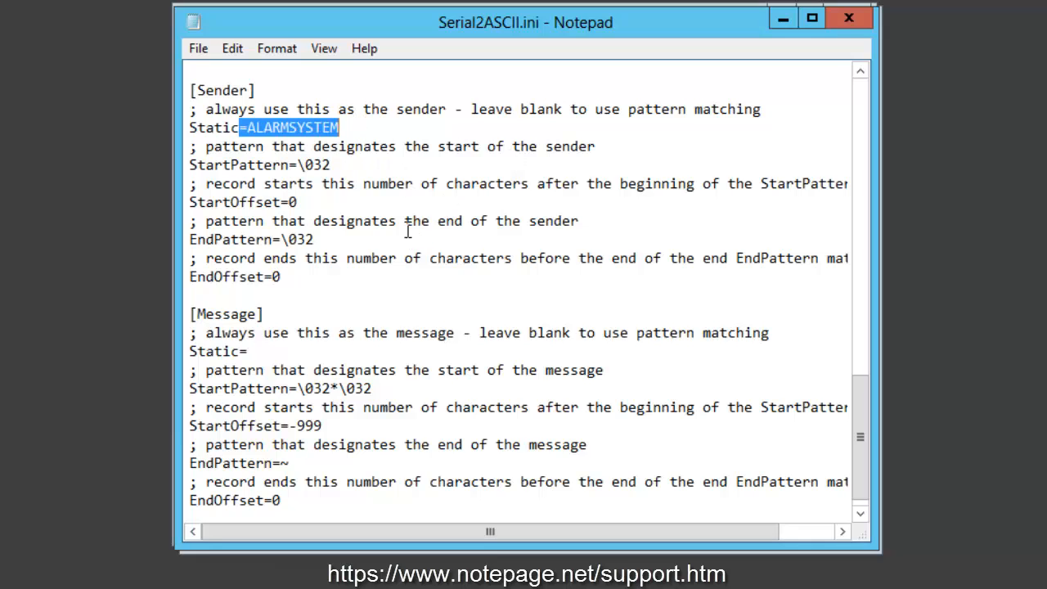
pyautogui.click(369, 130)
pyautogui.hotkey('shift', 'Home')
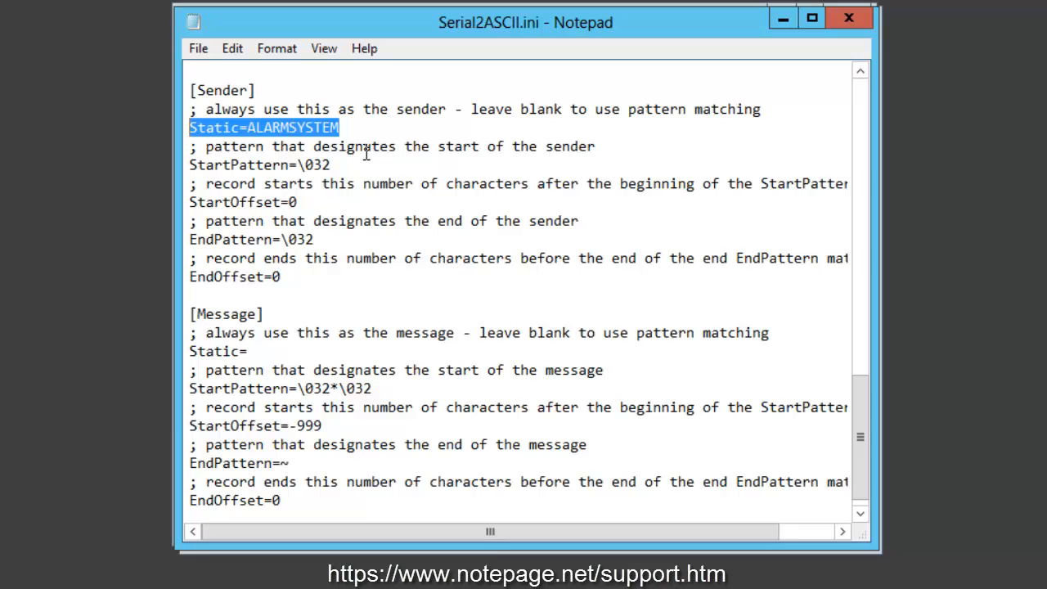
# - Copy the extracted record's second line in the sample notes onto a third line to illustrate the Message section
pyautogui.scroll(-1, 858, 420)
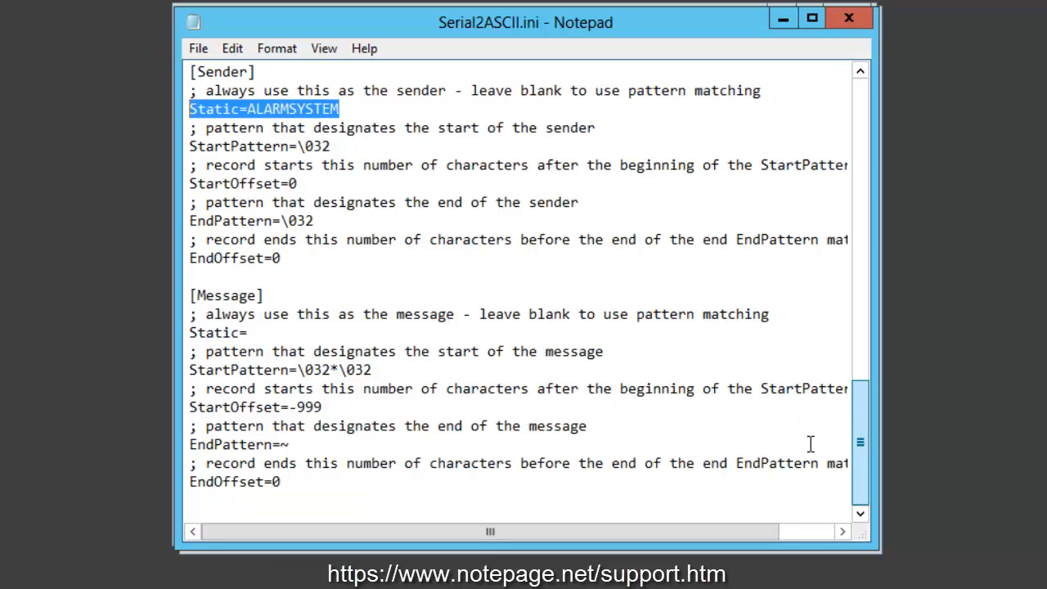
pyautogui.click(196, 295)
pyautogui.hotkey('shift', 'End')
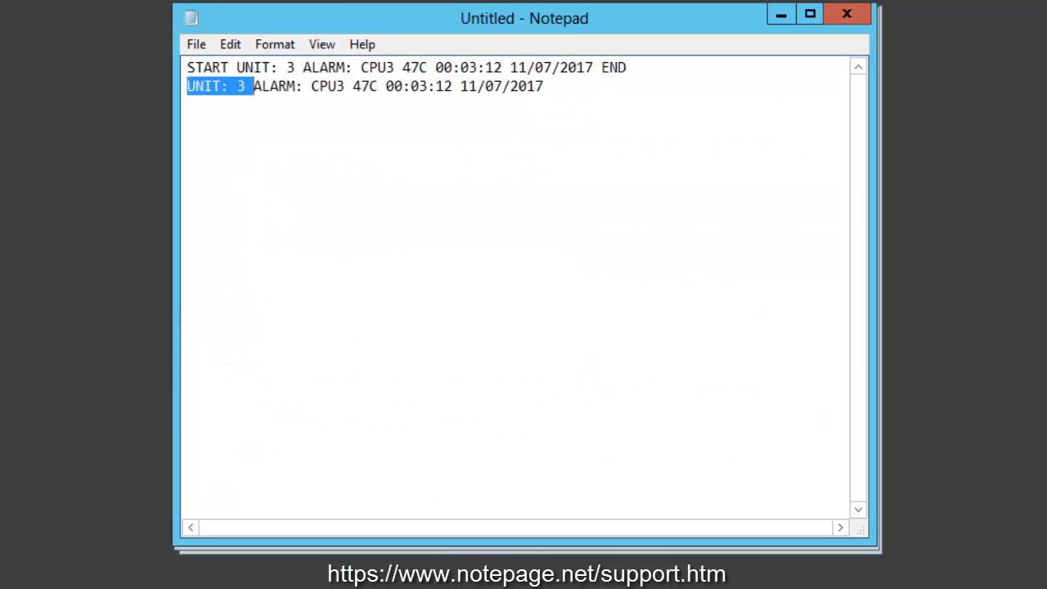
pyautogui.click(476, 188)
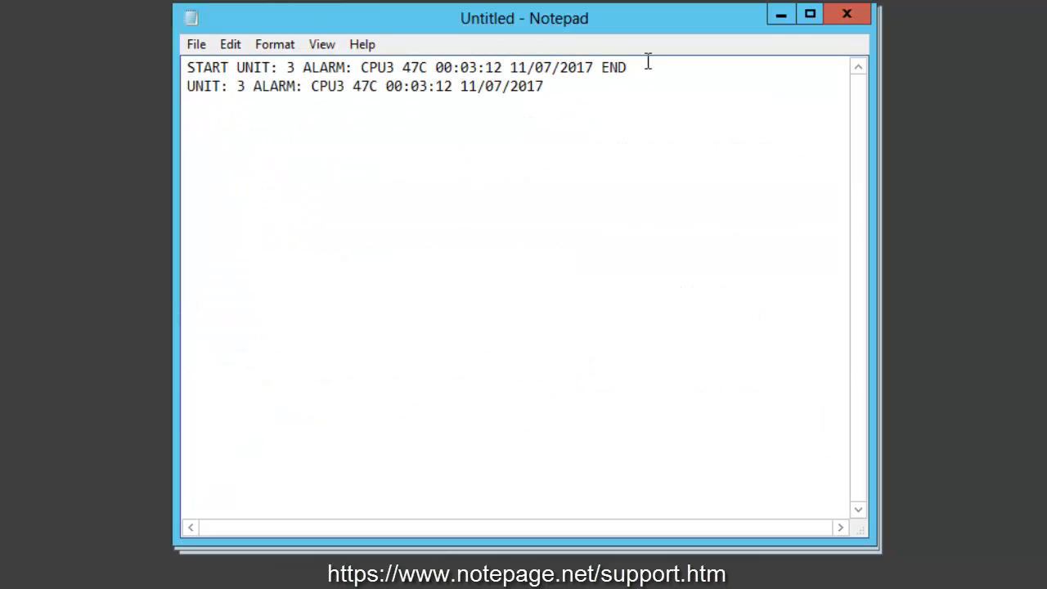
pyautogui.moveTo(644, 67); pyautogui.dragTo(189, 74)
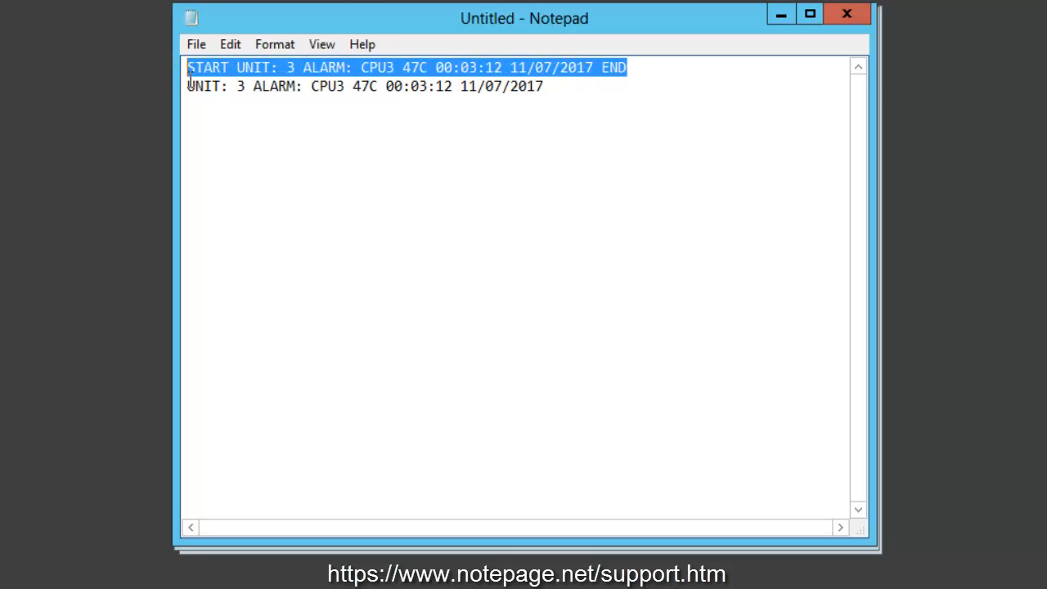
pyautogui.moveTo(576, 90); pyautogui.dragTo(161, 93)
pyautogui.hotkey('ctrl', 'c')
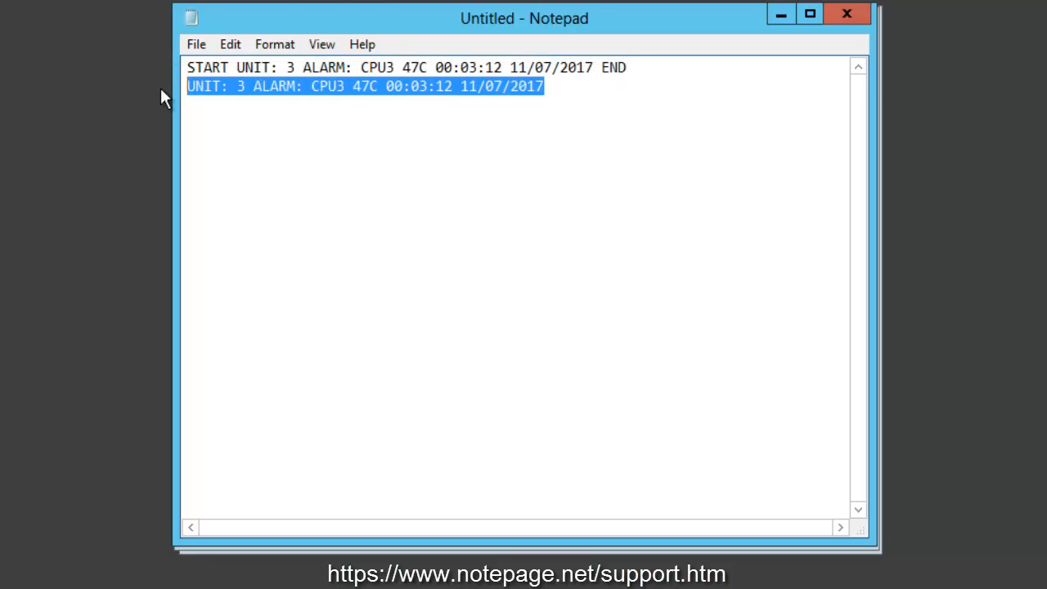
pyautogui.click(614, 99)
pyautogui.hotkey('ctrl', 'v')
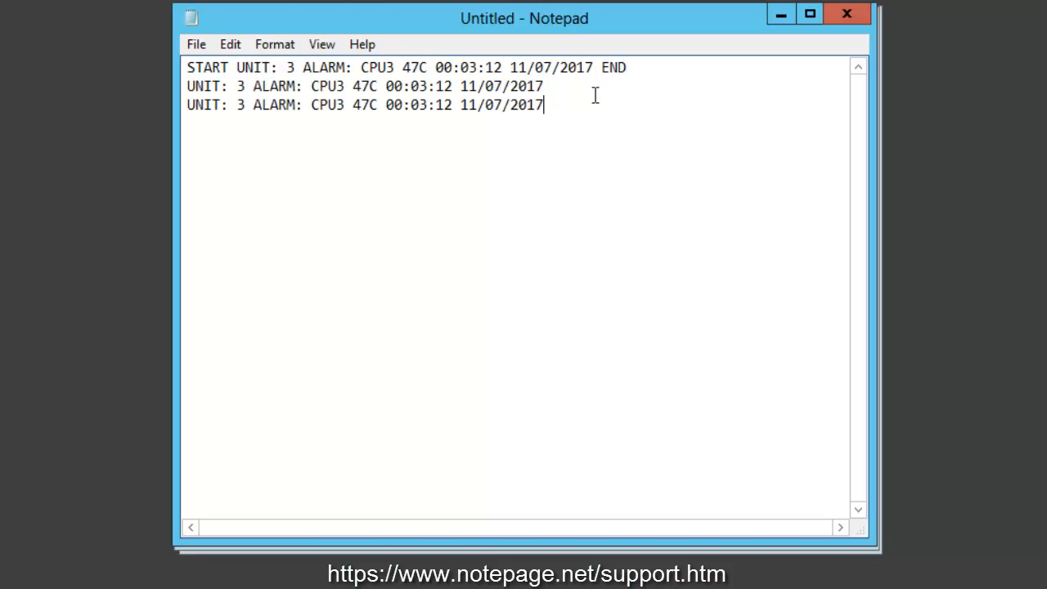
# - Delete the UNIT: 3 prefix from the third sample line so it starts at ALARM:
pyautogui.click(254, 108)
pyautogui.hotkey('shift', 'Home')
pyautogui.press('BackSpace')
pyautogui.hotkey('shift', 'End')
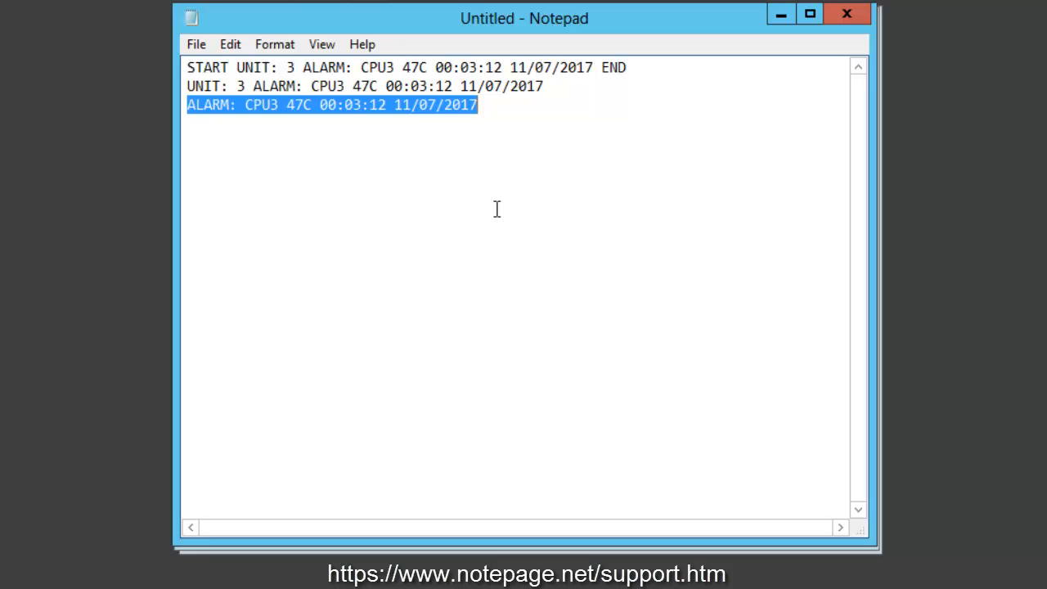
# - Set the Message section's StartPattern to * and its StartOffset to 0
pyautogui.click(784, 16)
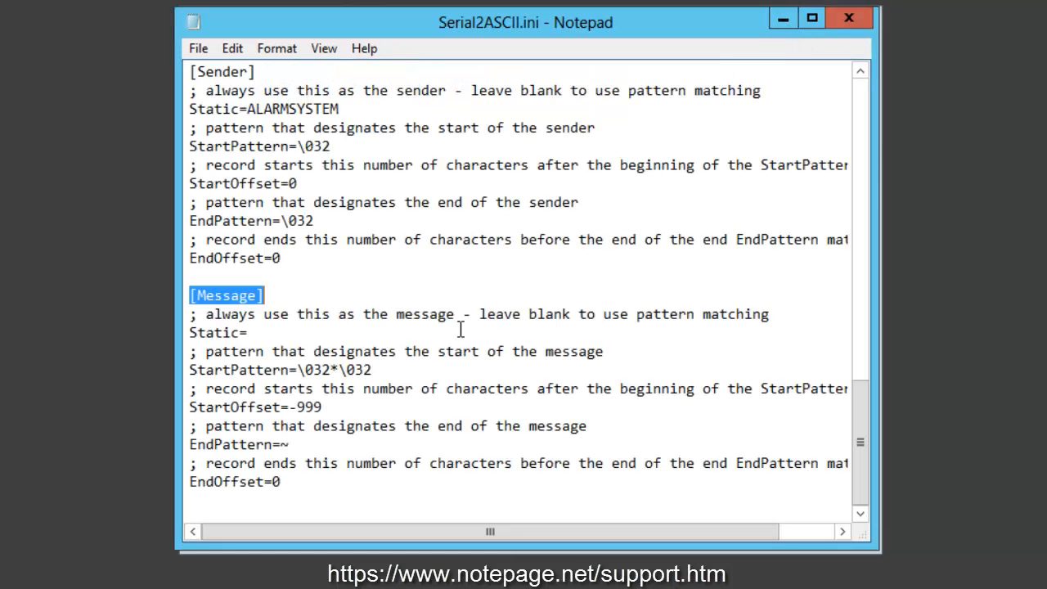
pyautogui.moveTo(298, 369); pyautogui.dragTo(385, 369)
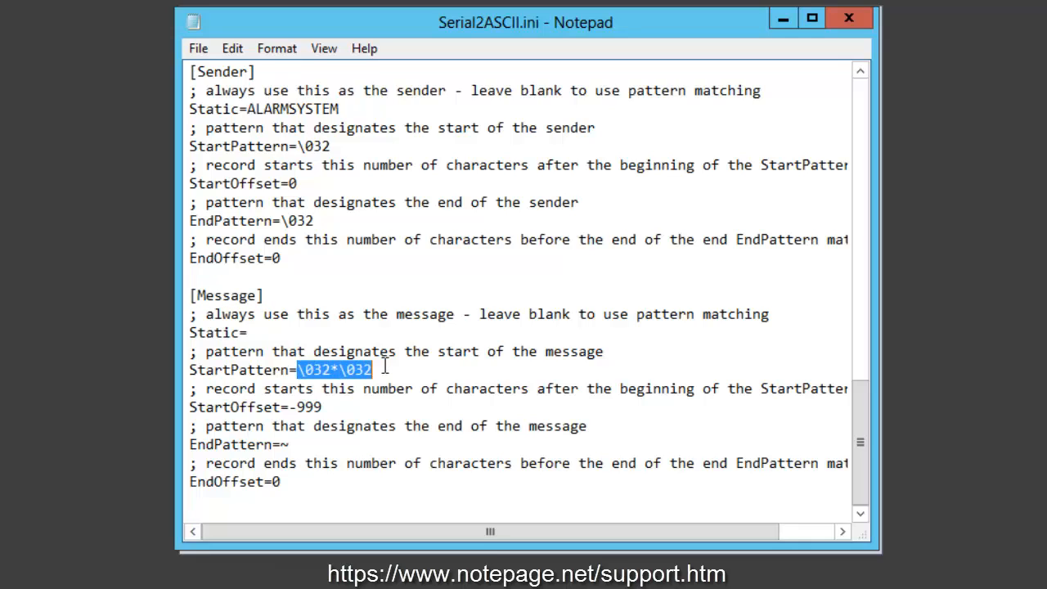
pyautogui.write('*')
pyautogui.click(298, 450)
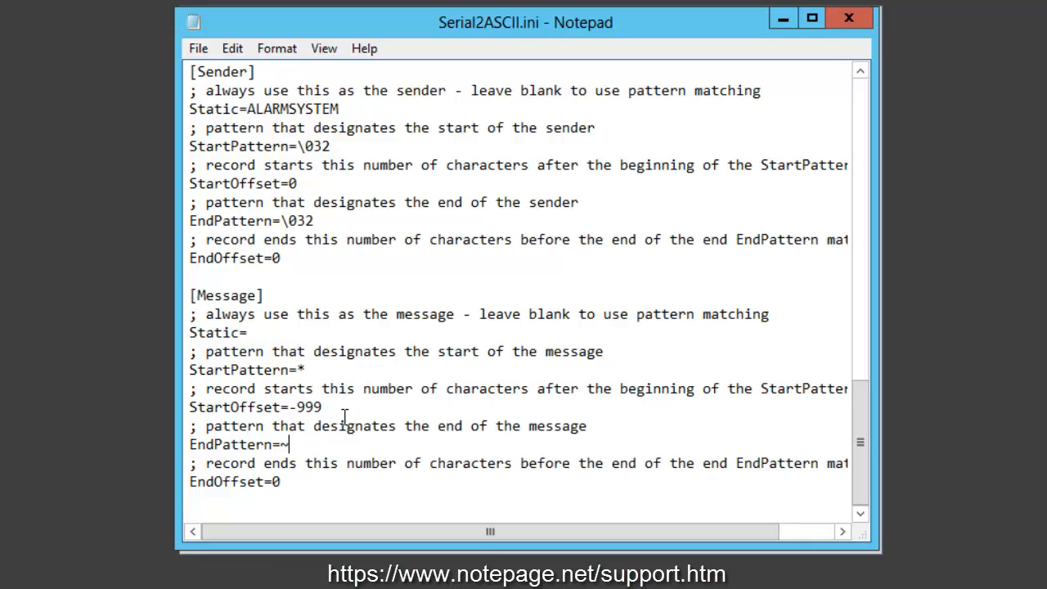
pyautogui.moveTo(291, 406); pyautogui.dragTo(342, 408)
pyautogui.write('0')
pyautogui.click(322, 370)
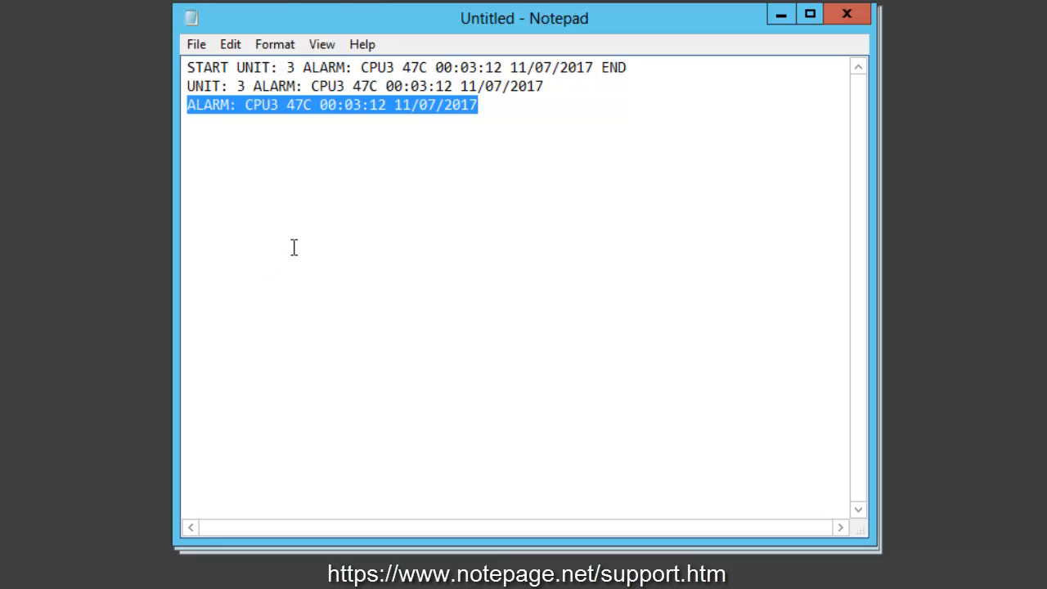
# - Copy ALARM: from the third sample line into the Message section's StartPattern and set StartOffset to 6
pyautogui.click(229, 122)
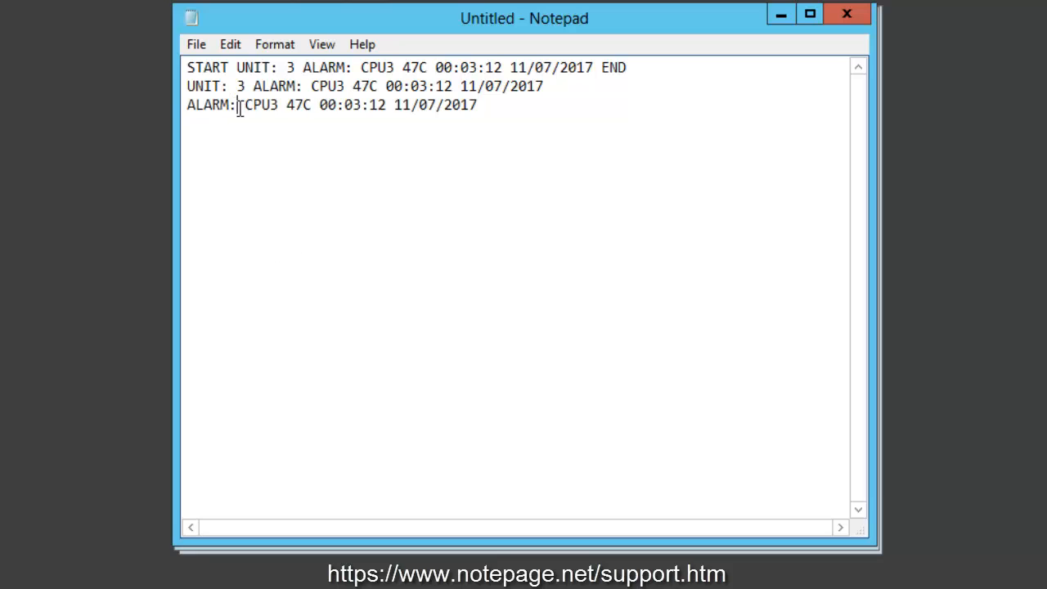
pyautogui.moveTo(237, 105); pyautogui.dragTo(172, 103)
pyautogui.hotkey('ctrl', 'c')
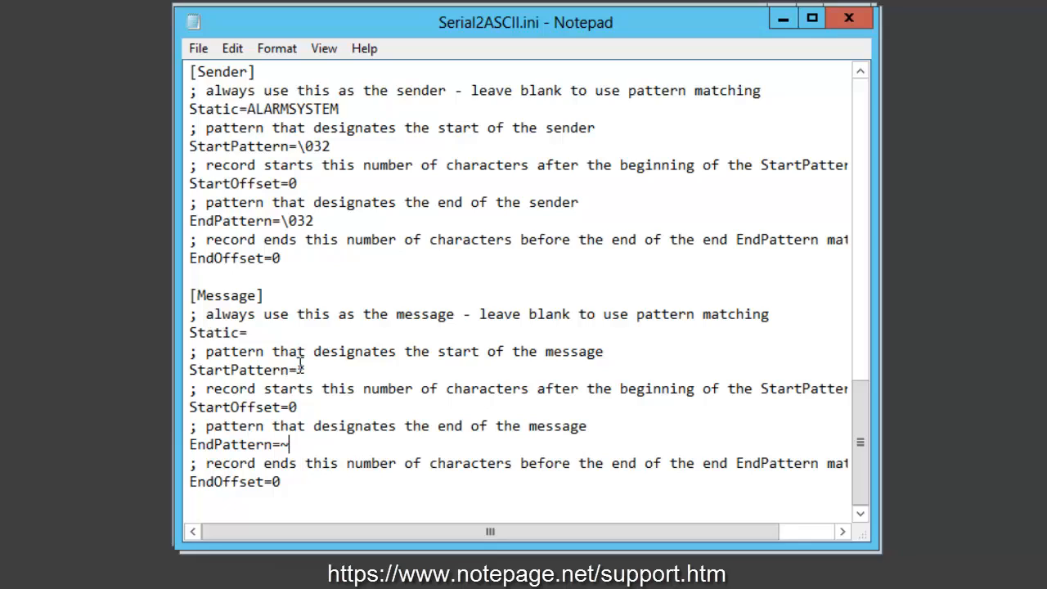
pyautogui.moveTo(296, 370); pyautogui.dragTo(306, 369)
pyautogui.hotkey('ctrl', 'v')
pyautogui.press('BackSpace')
pyautogui.write('6')
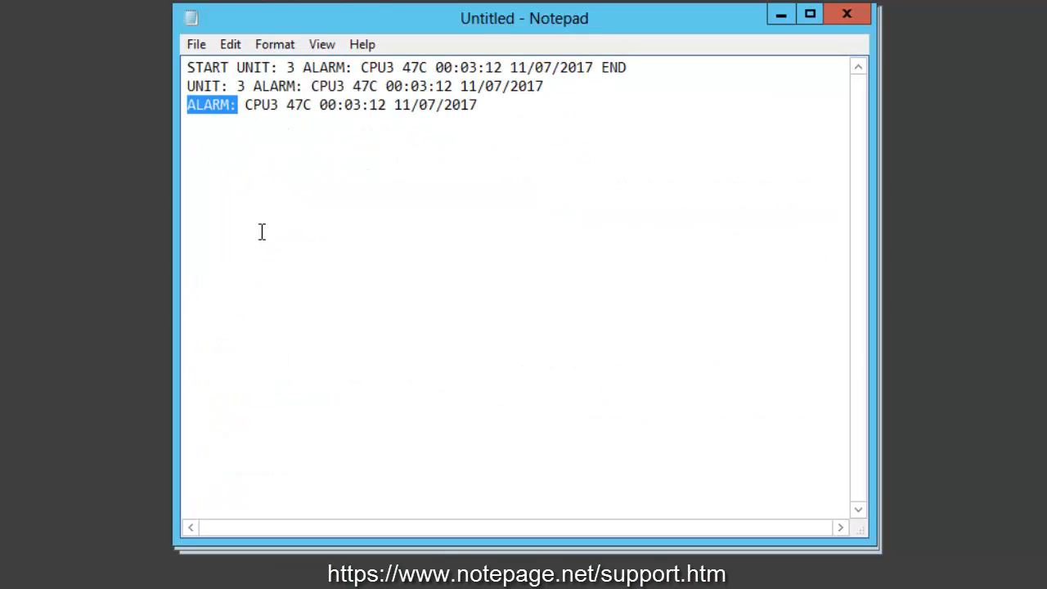
# - Delete ALARM: from the third sample line, highlight the remaining message text, and put the sample notes away
pyautogui.press('Delete')
pyautogui.moveTo(430, 105); pyautogui.dragTo(147, 108)
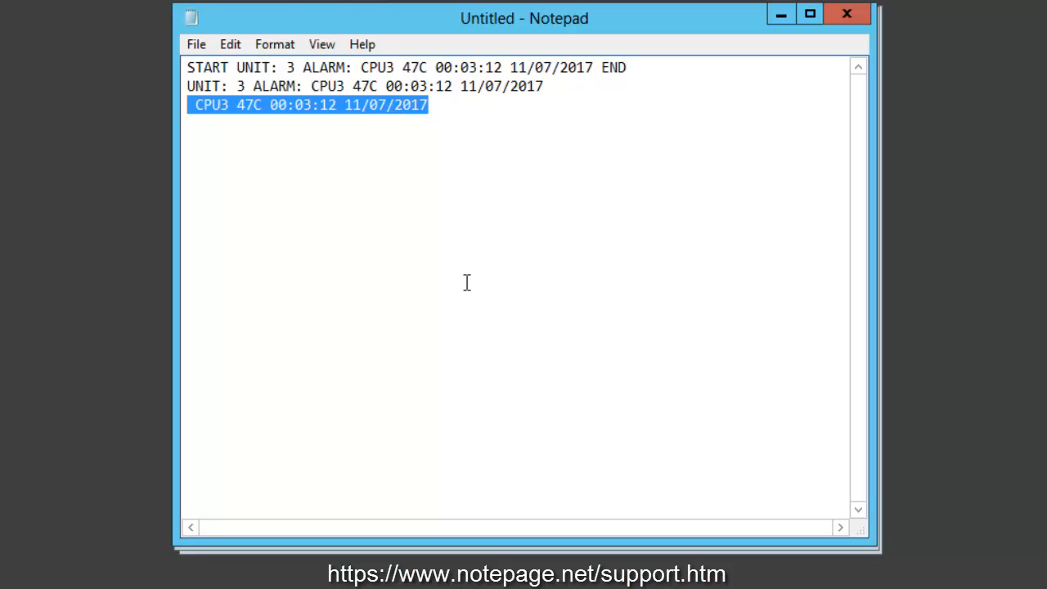
pyautogui.click(781, 18)
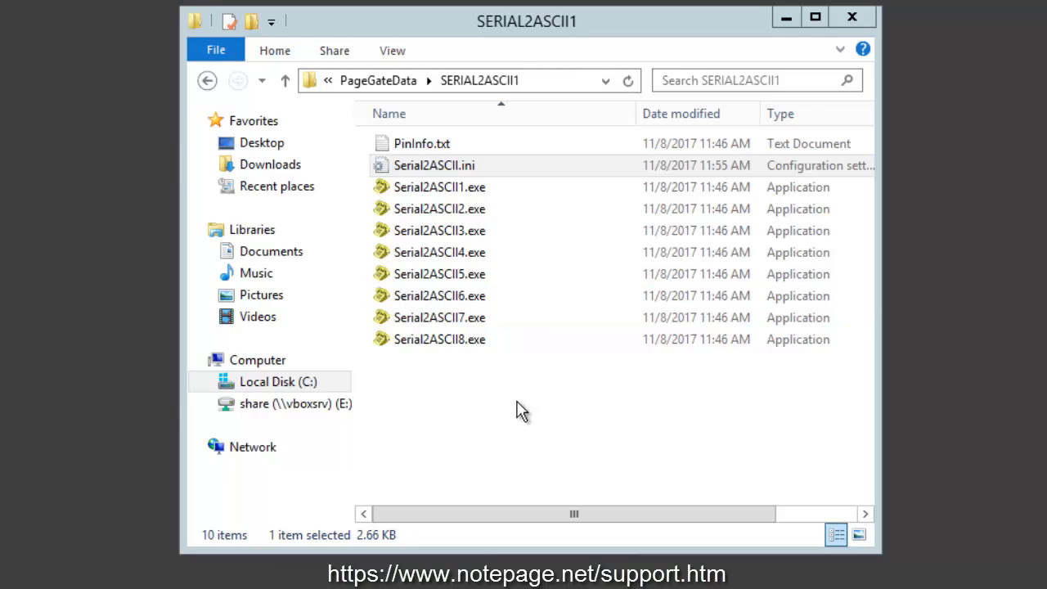
# - Open PinInfo.txt from the SERIAL2ASCII1 folder and examine the Starting_PIN, Ending_PIN and Ad-Hoc_Recipient entry format
pyautogui.doubleClick(473, 154)
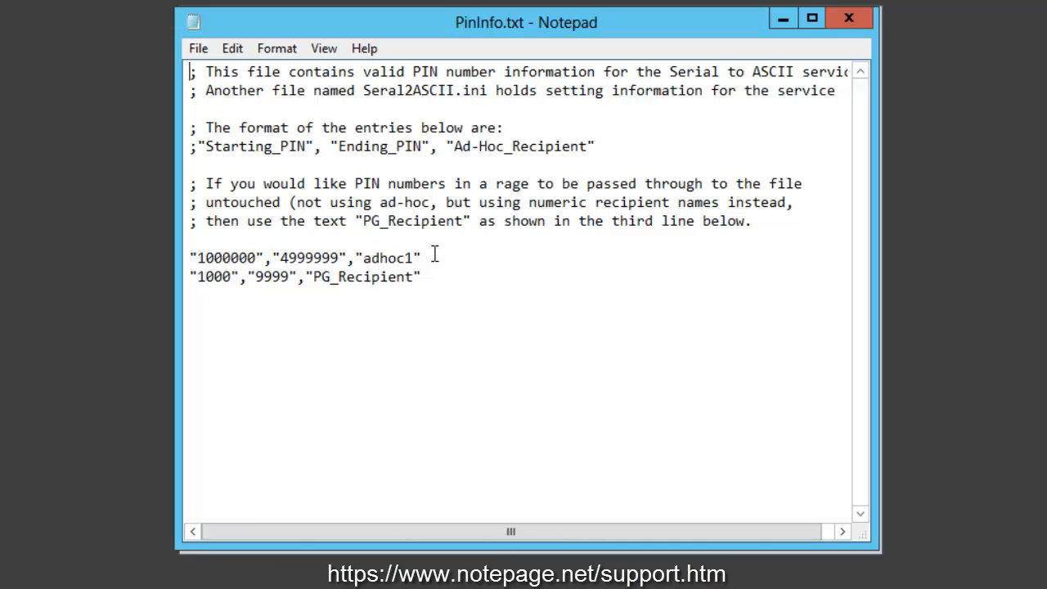
pyautogui.moveTo(205, 148); pyautogui.dragTo(586, 157)
pyautogui.click(340, 150)
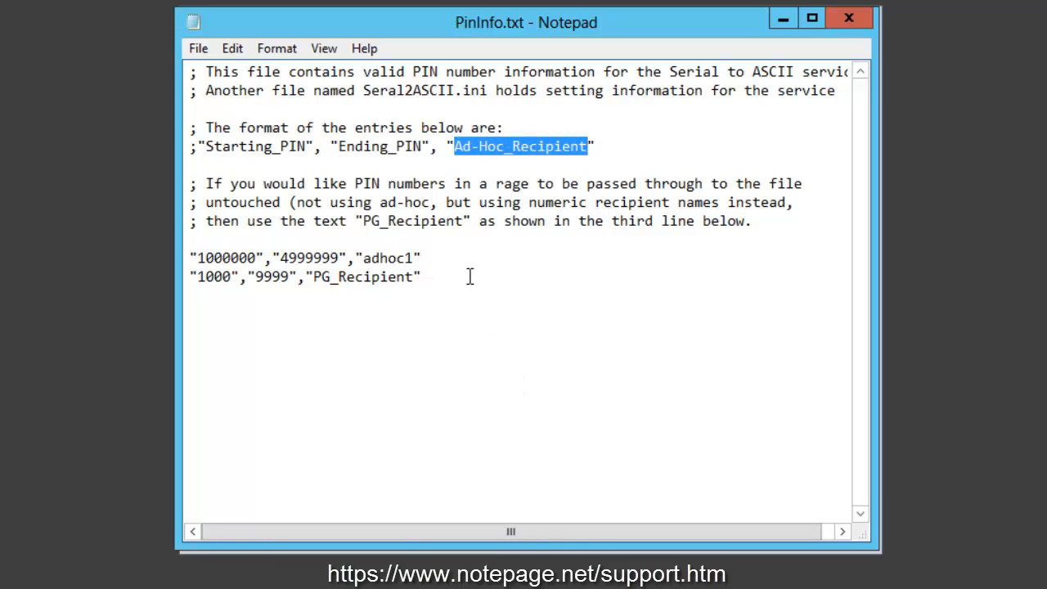
# - Move the PG_Recipient entry in PinInfo.txt above the adhoc1 entry
pyautogui.click(542, 422)
pyautogui.hotkey('shift', 'Home')
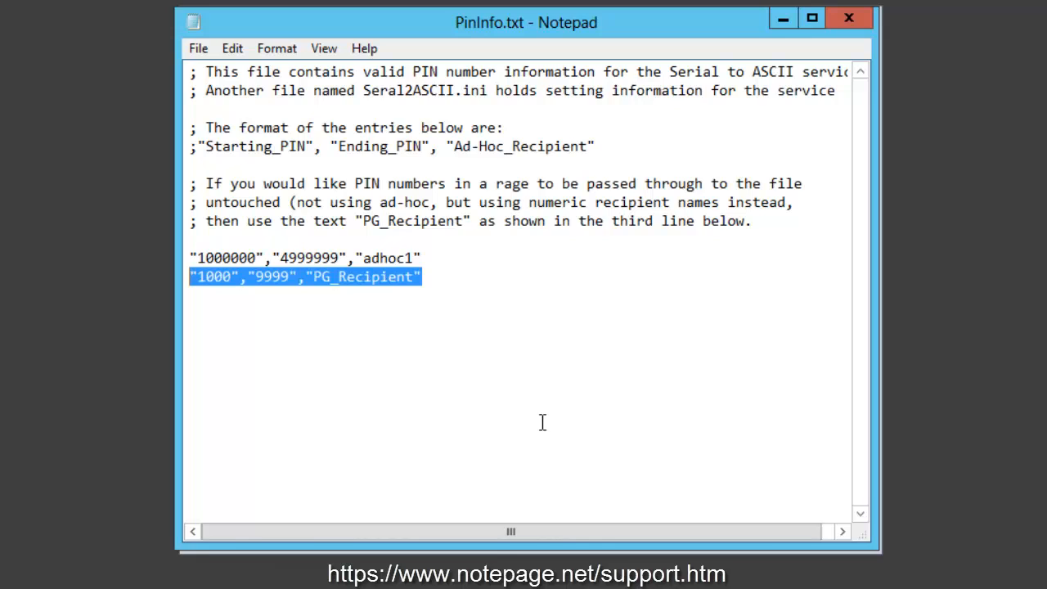
pyautogui.hotkey('ctrl', 'x')
pyautogui.press('Up')
pyautogui.press('Return')
pyautogui.press('Up')
pyautogui.hotkey('ctrl', 'v')
pyautogui.press('Home')
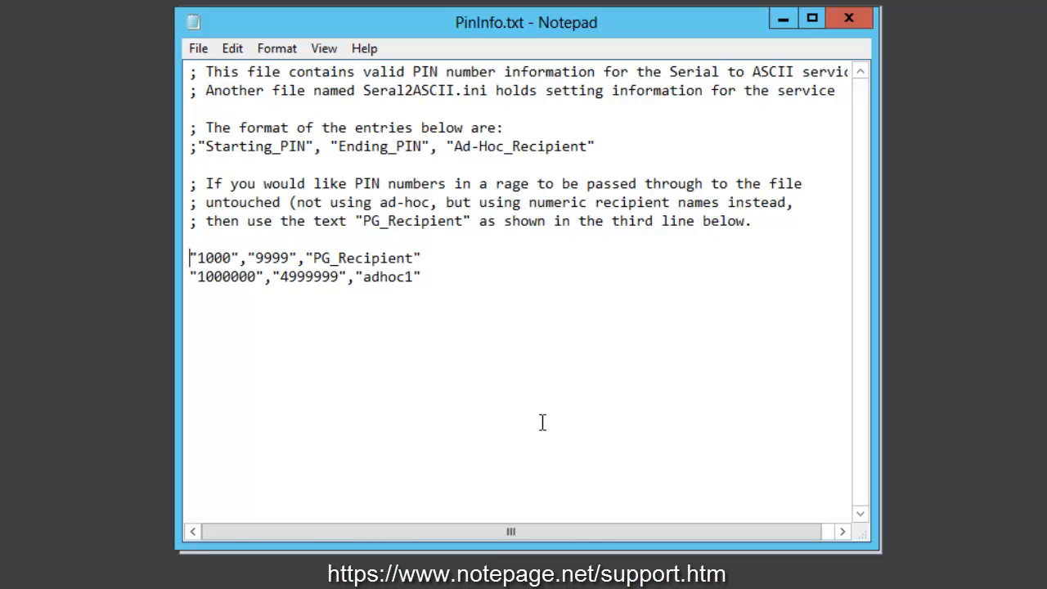
# - Replace the Starting_PIN value of the PG_Recipient entry with a lower four-digit value
pyautogui.press('Right')
pyautogui.hotkey('shift', 'Right')
pyautogui.write('0')
pyautogui.press('Right')
pyautogui.press('Right')
pyautogui.hotkey('shift', 'Right')
pyautogui.write('1')
pyautogui.moveTo(314, 249); pyautogui.dragTo(185, 256)
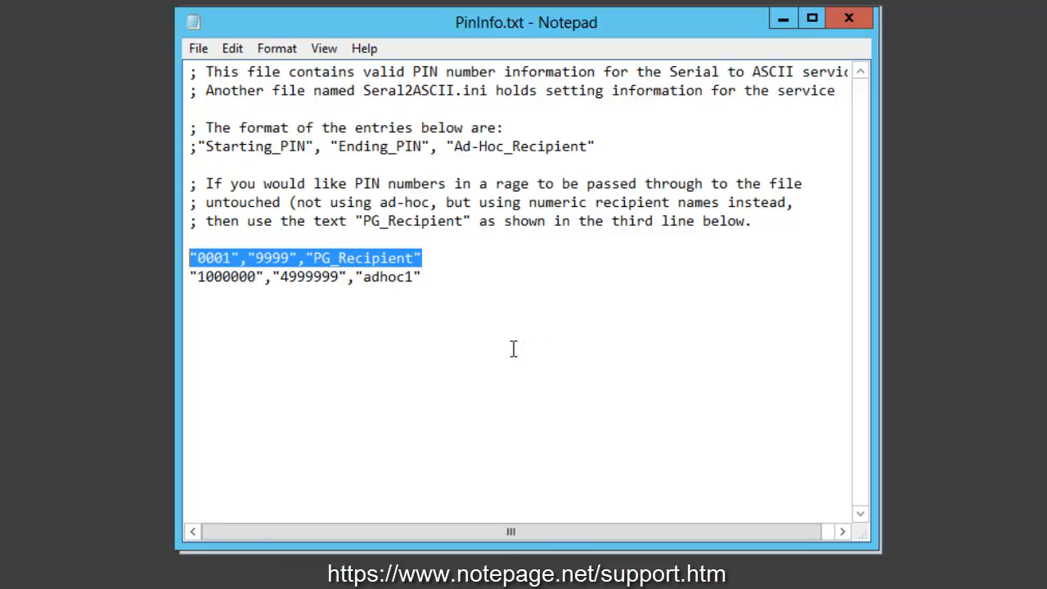
# - Widen the adhoc1 entry's Starting_PIN and Ending_PIN values to cover the full seven-digit range
pyautogui.click(440, 277)
pyautogui.press('Right')
pyautogui.hotkey('shift', 'Right')
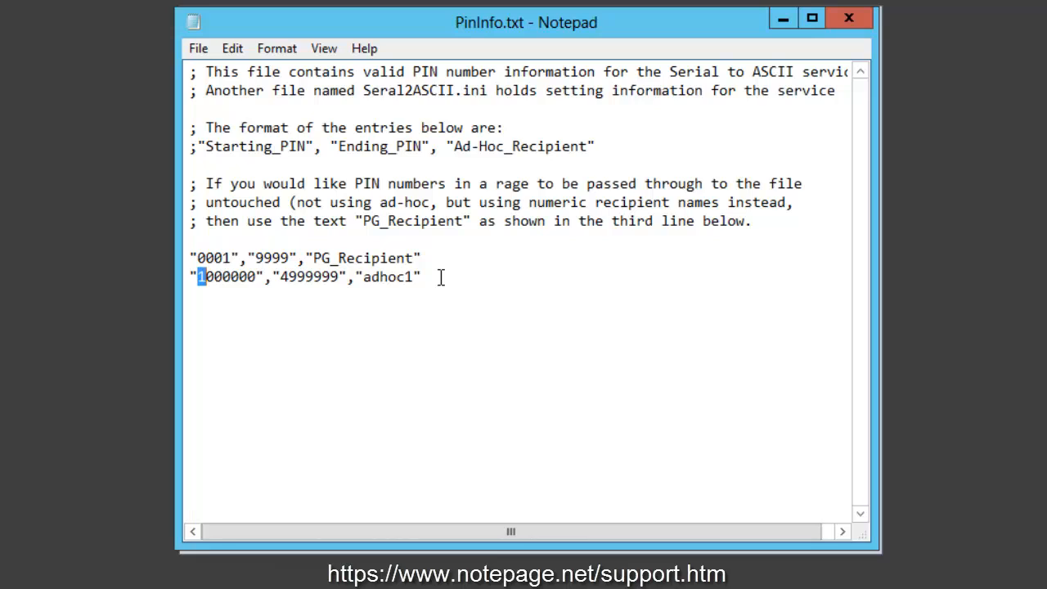
pyautogui.write('0')
pyautogui.press('Right')
pyautogui.press('Right')
pyautogui.press('Right')
pyautogui.press('Right')
pyautogui.press('Right')
pyautogui.hotkey('shift', 'Right')
pyautogui.write('1')
pyautogui.press('Right')
pyautogui.press('Right')
pyautogui.press('Right')
pyautogui.hotkey('shift', 'Right')
pyautogui.write('9')
# - Highlight the adhoc1 entry for review and close PinInfo.txt
pyautogui.moveTo(363, 277); pyautogui.dragTo(181, 278)
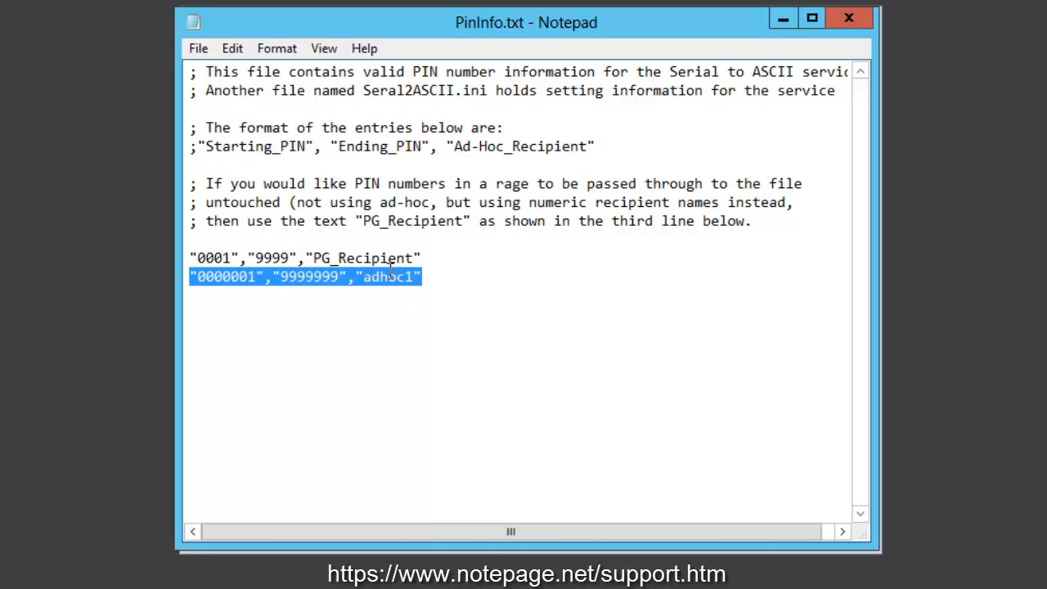
pyautogui.click(525, 337)
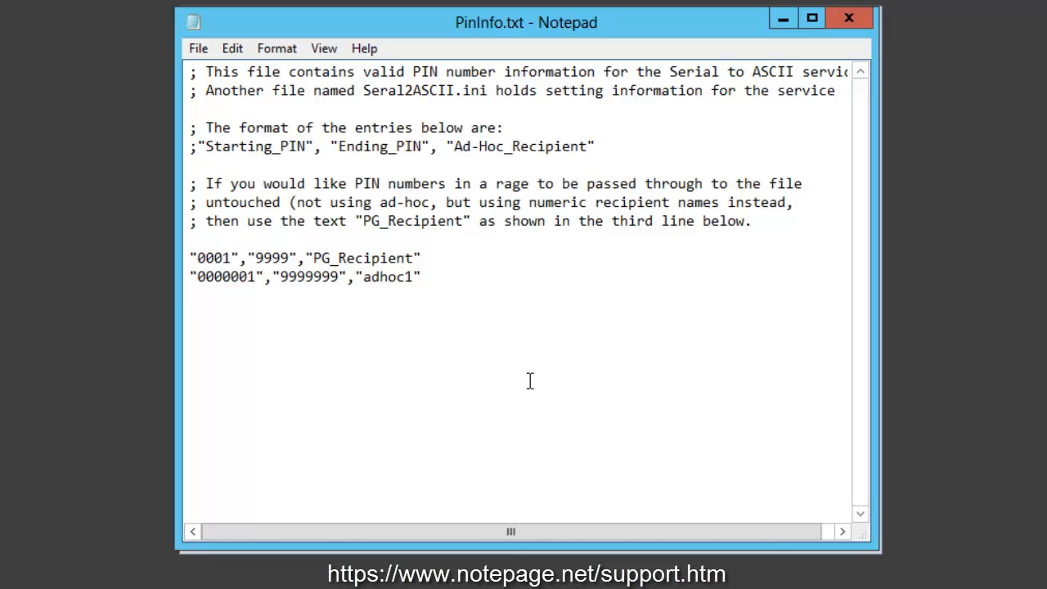
pyautogui.hotkey('alt', 'f')
pyautogui.press('x')
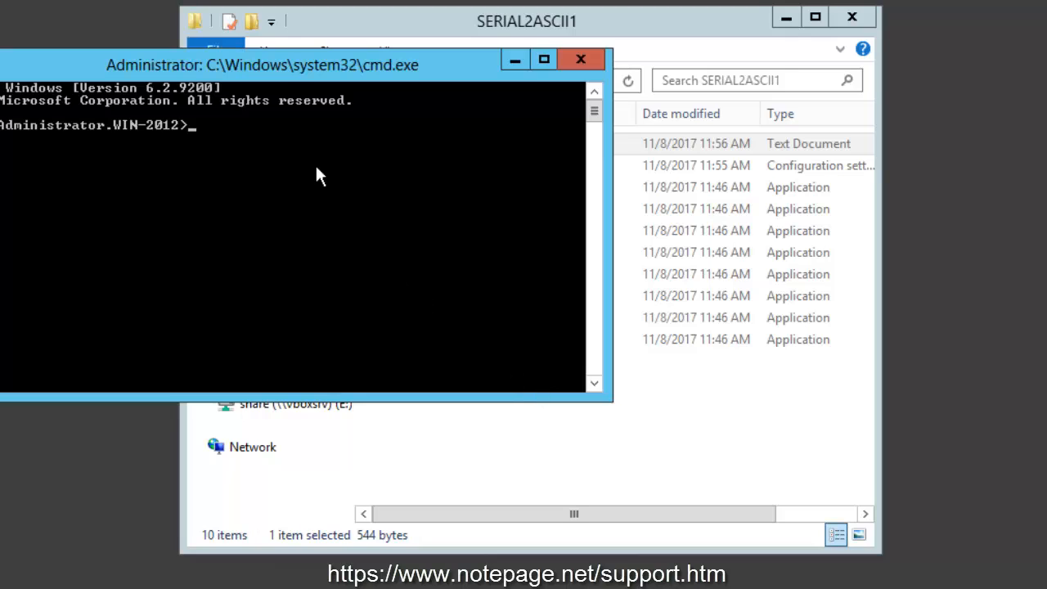
# - Switch to the Command Prompt and change its working directory to C:\PageGateData\SERIAL2ASCII1
pyautogui.moveTo(273, 64); pyautogui.dragTo(545, 114)
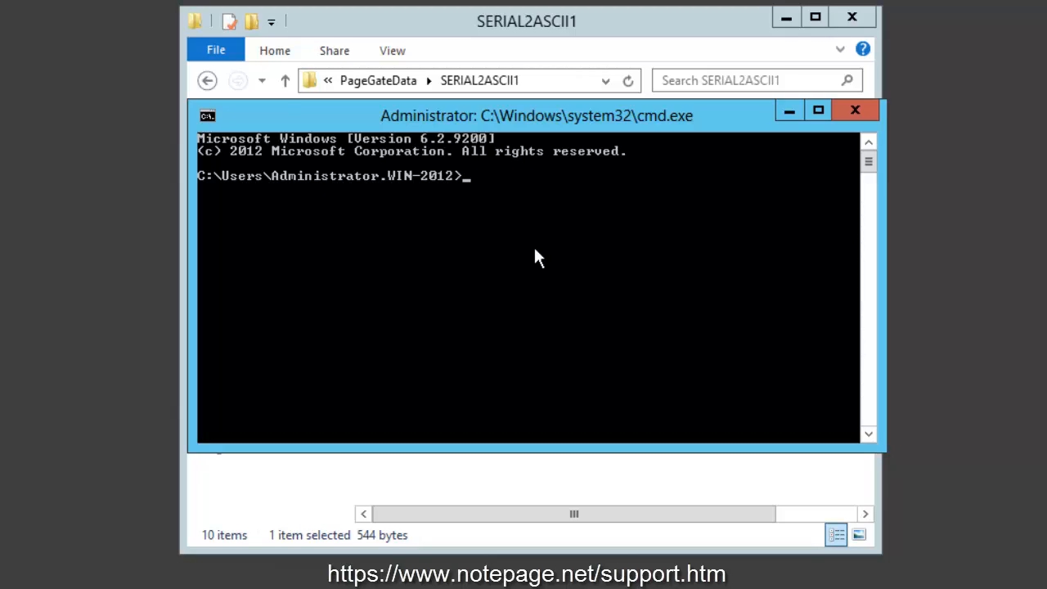
pyautogui.write('cd\\')
pyautogui.press('Return')
pyautogui.write('cd pagegatedata')
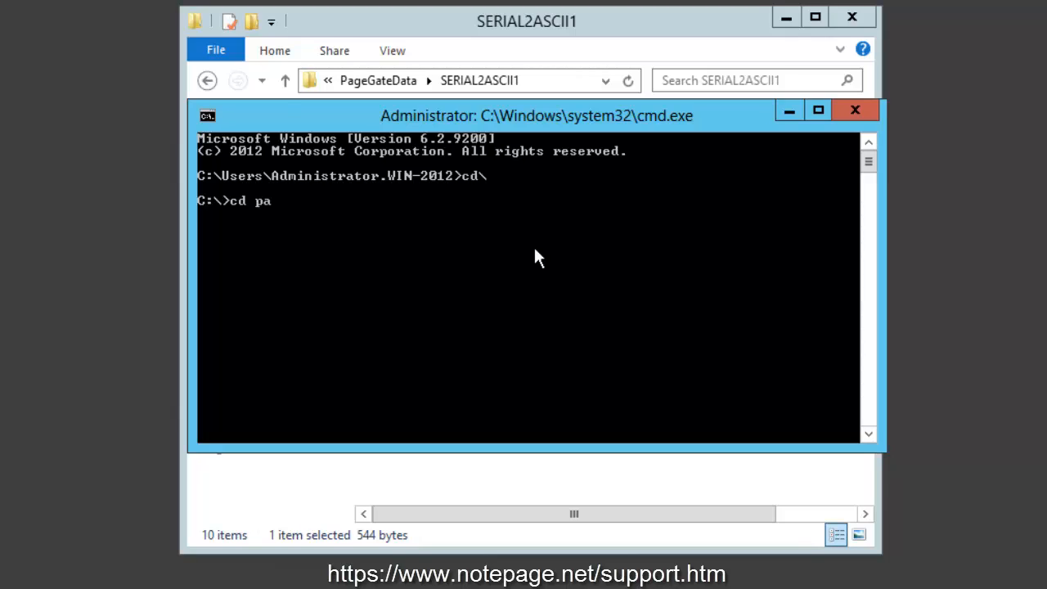
pyautogui.press('Return')
pyautogui.write('cd serial2ascii1')
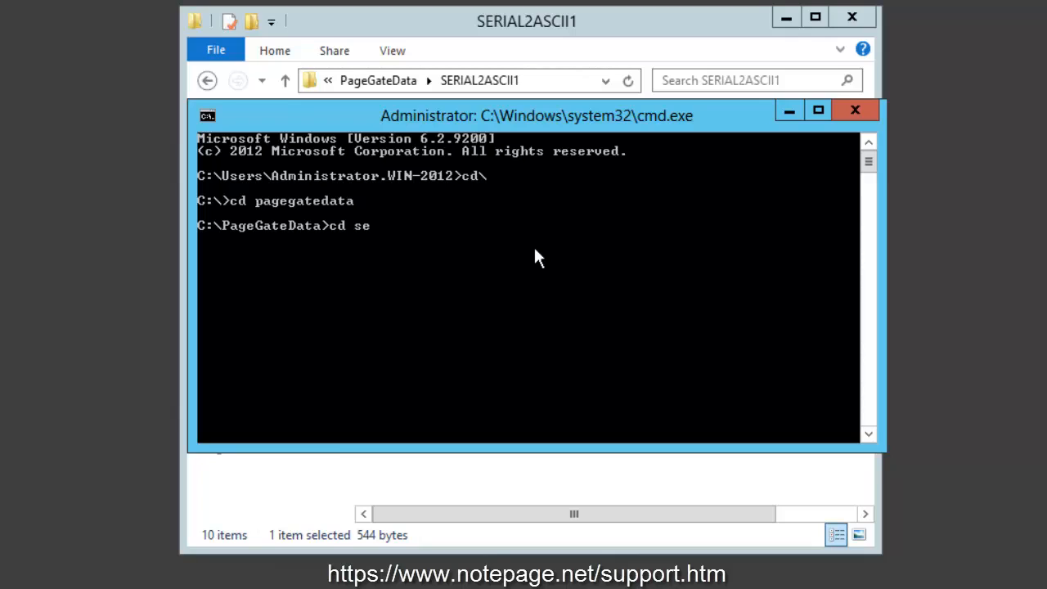
pyautogui.press('Return')
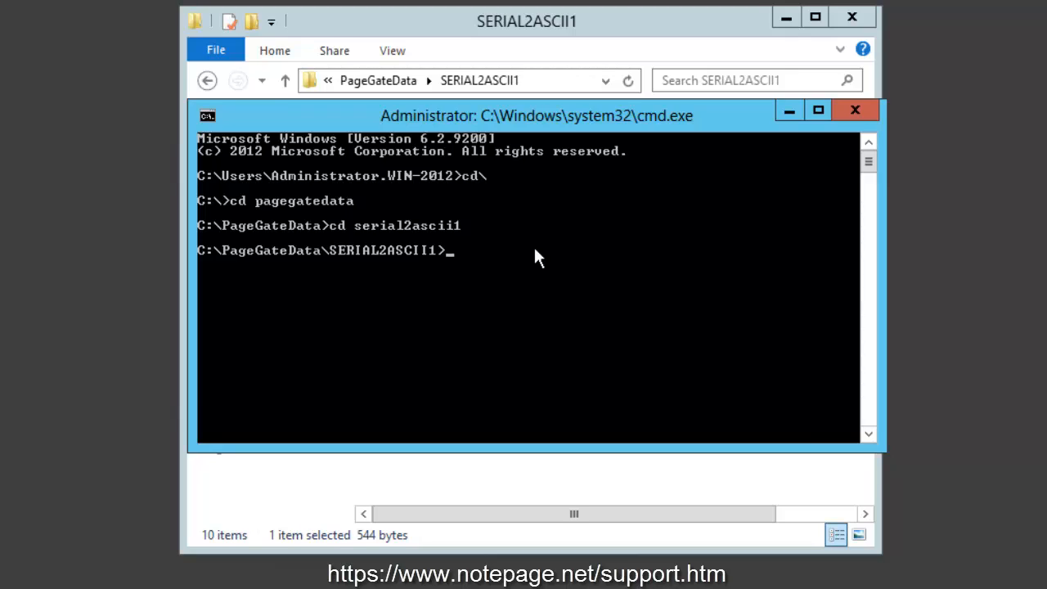
# - Install the Serial2ASCII service by running serial2ascii1 /install
pyautogui.write('serial2ascii1 /install')
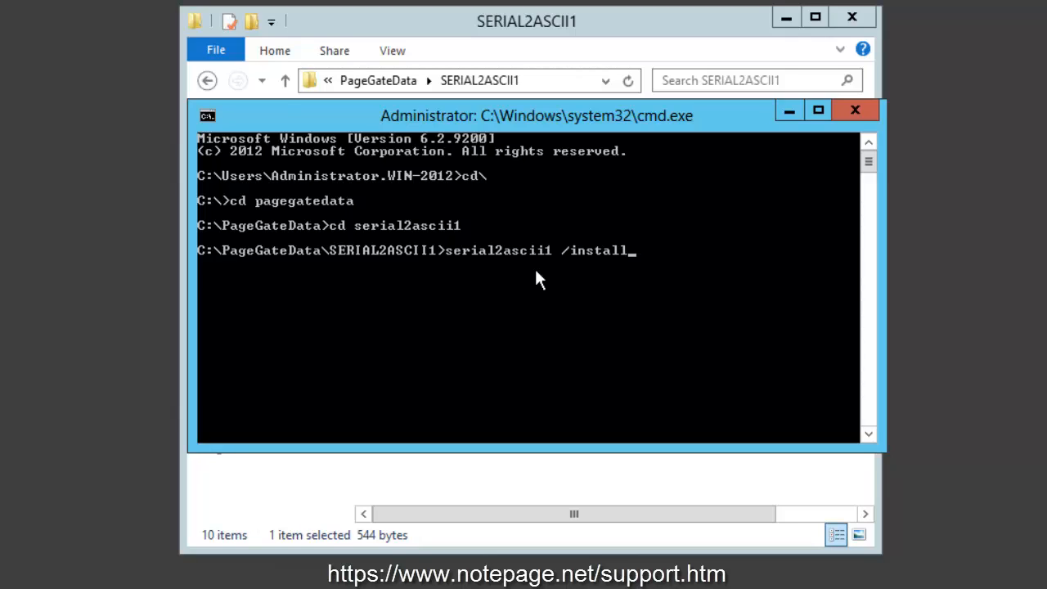
pyautogui.press('Return')
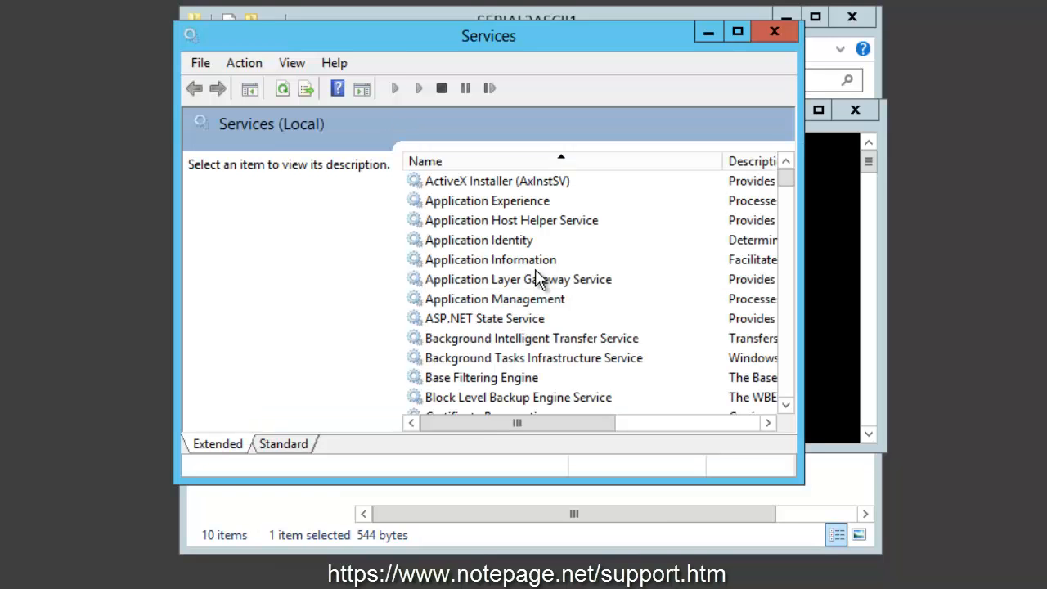
# - Start the Serial 2 ASCII 1 service in Services, and close Services and the Command Prompt
pyautogui.click(540, 279)
pyautogui.press('p')
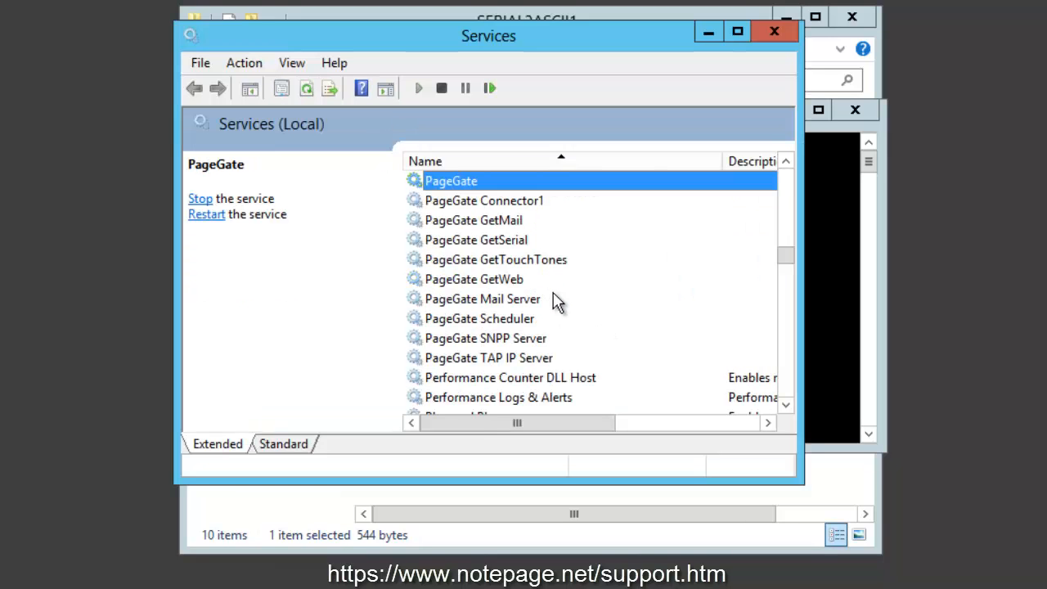
pyautogui.scroll(-1, 556, 301)
pyautogui.write('ser')
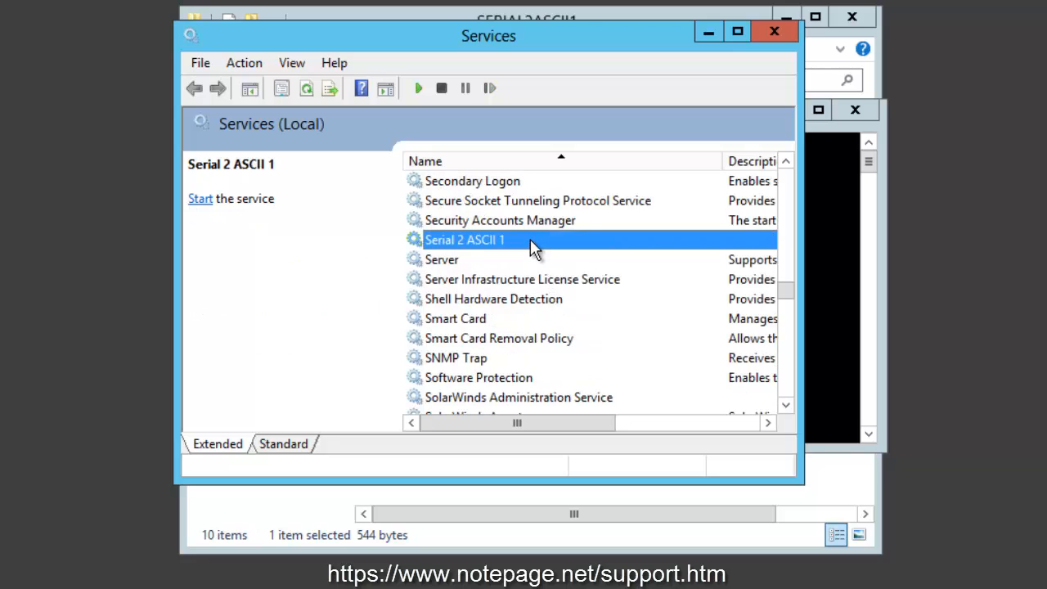
pyautogui.rightClick(526, 238)
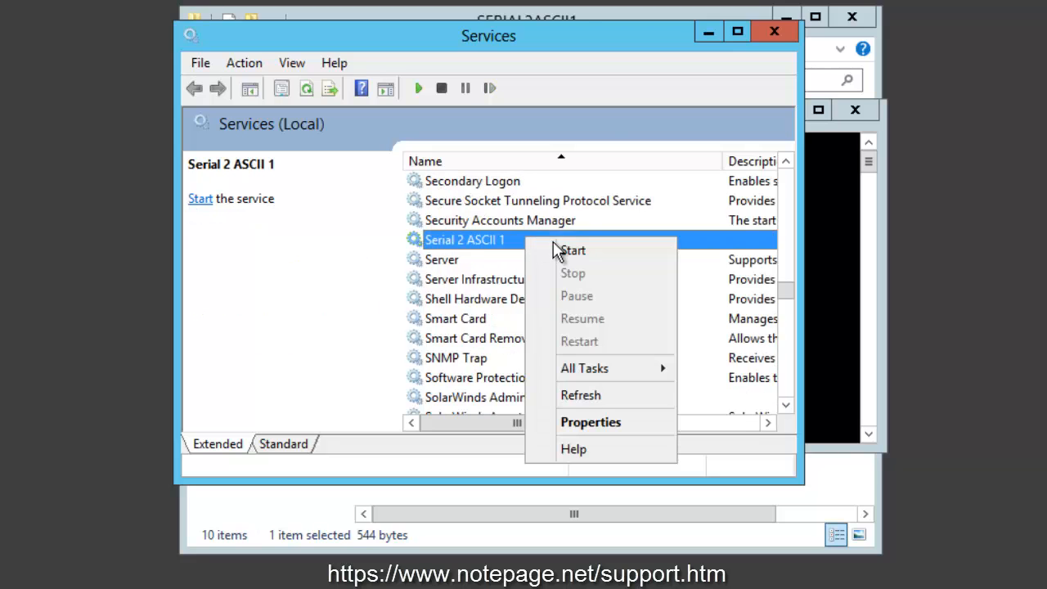
pyautogui.click(556, 246)
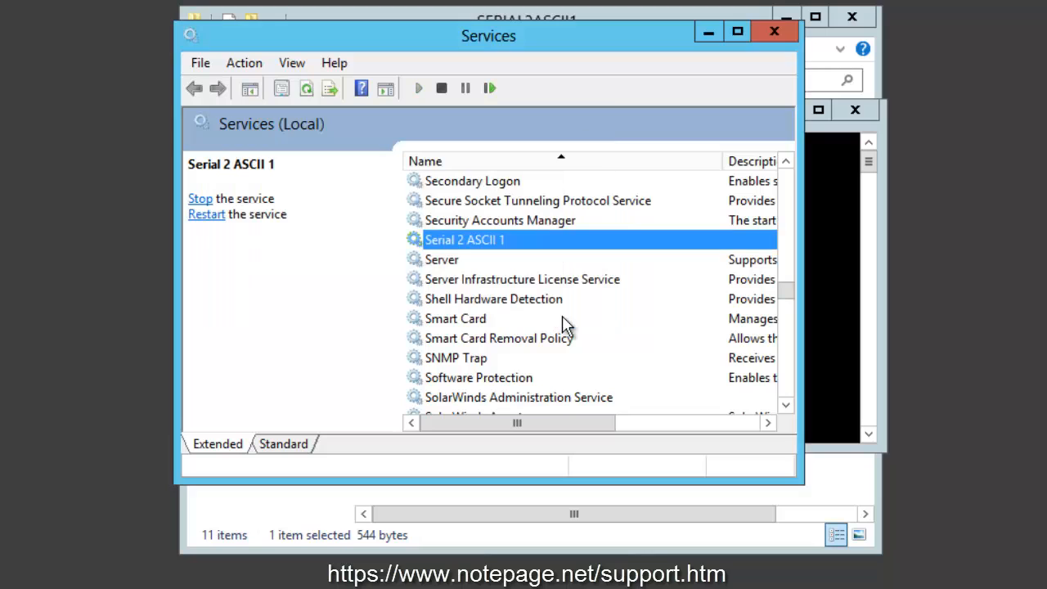
pyautogui.click(775, 31)
pyautogui.click(856, 109)
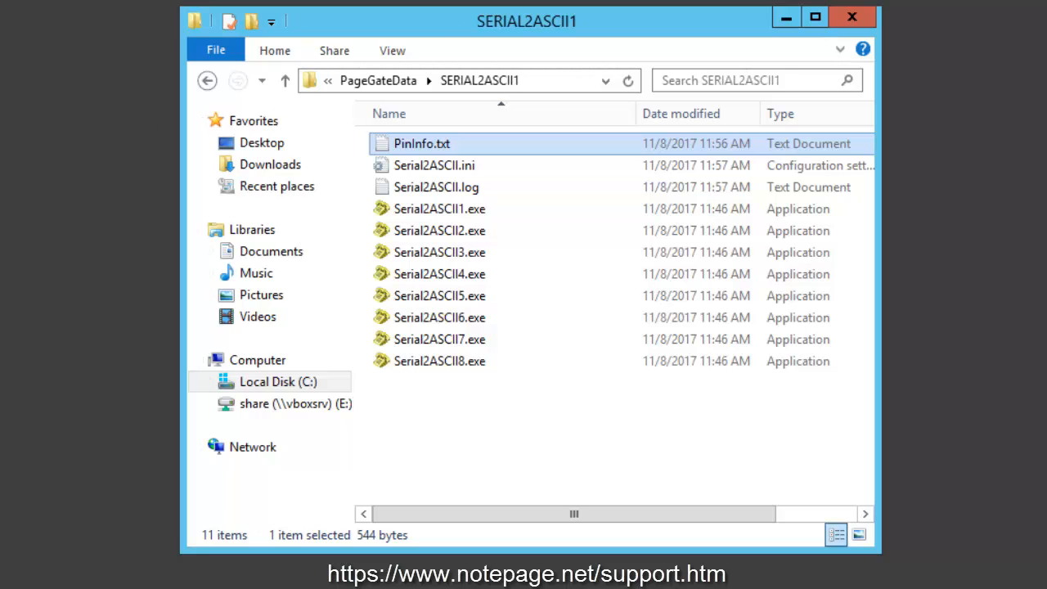
# - Open PG Admin and examine the Polling Directory in the GetAscii interface settings
pyautogui.doubleClick(90, 123)
pyautogui.moveTo(342, 50); pyautogui.dragTo(406, 42)
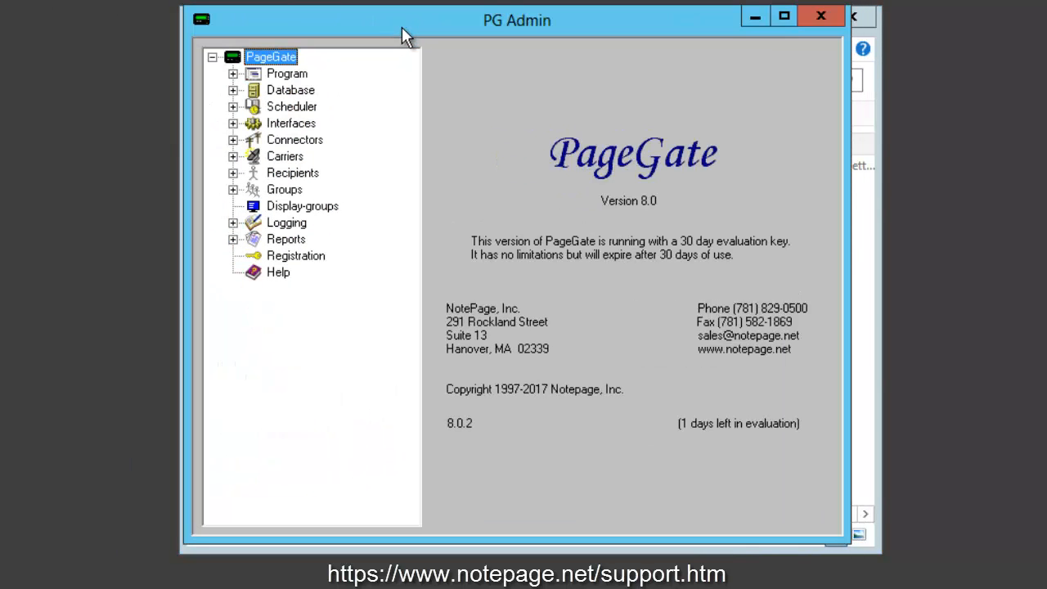
pyautogui.click(233, 123)
pyautogui.click(253, 140)
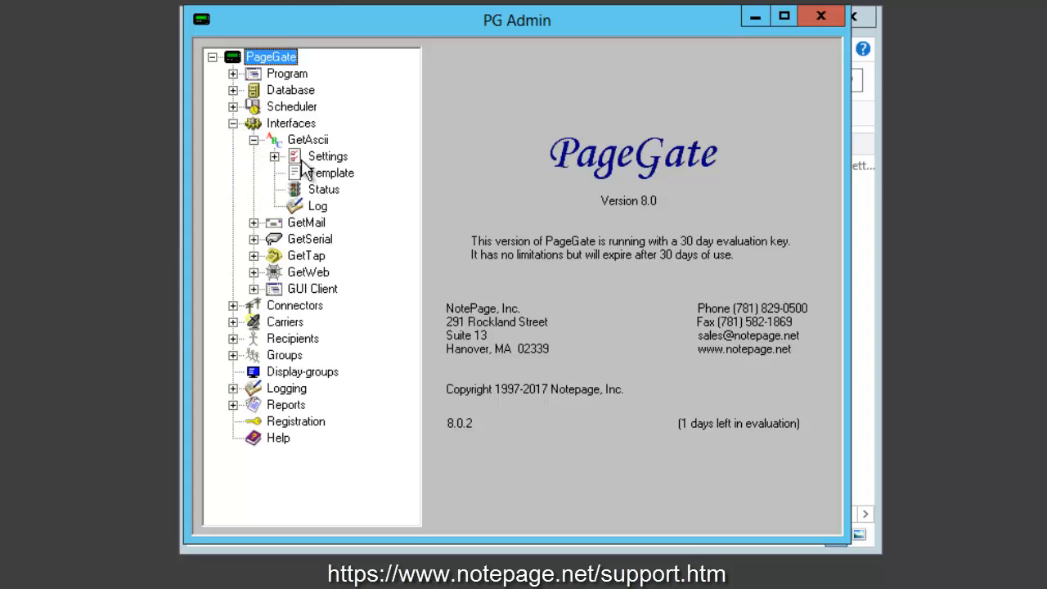
pyautogui.click(327, 156)
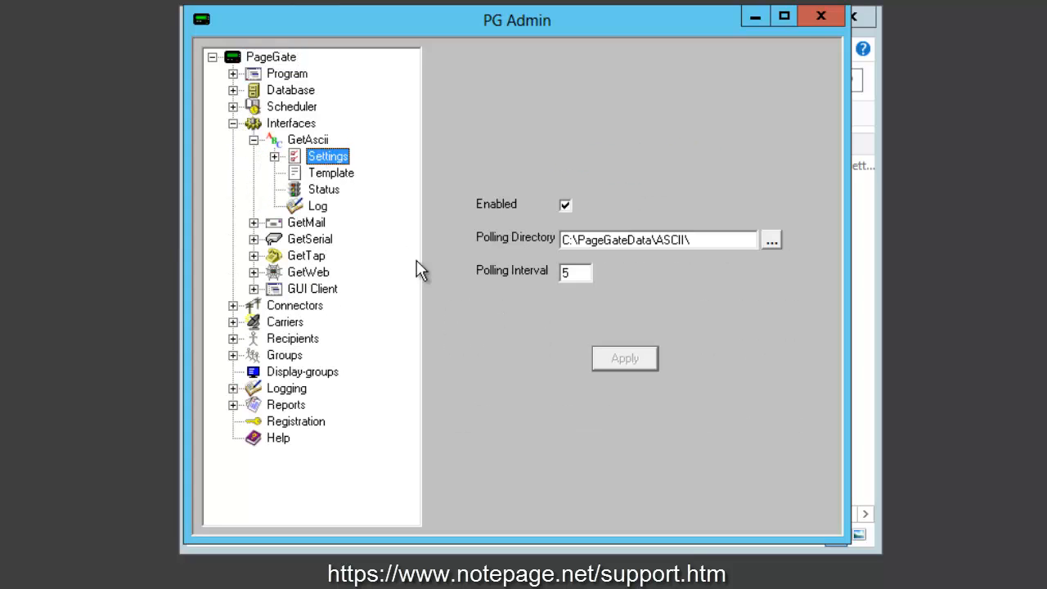
pyautogui.click(705, 237)
pyautogui.doubleClick(649, 238)
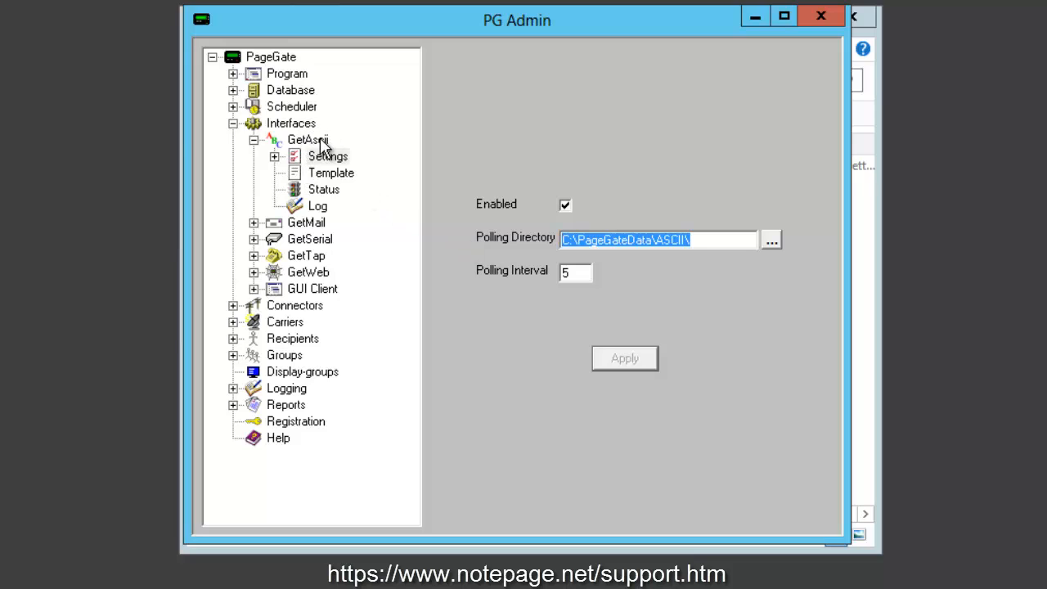
# - Open the Files list of GetAscii's Advanced Polling and start a new polling entry
pyautogui.click(275, 156)
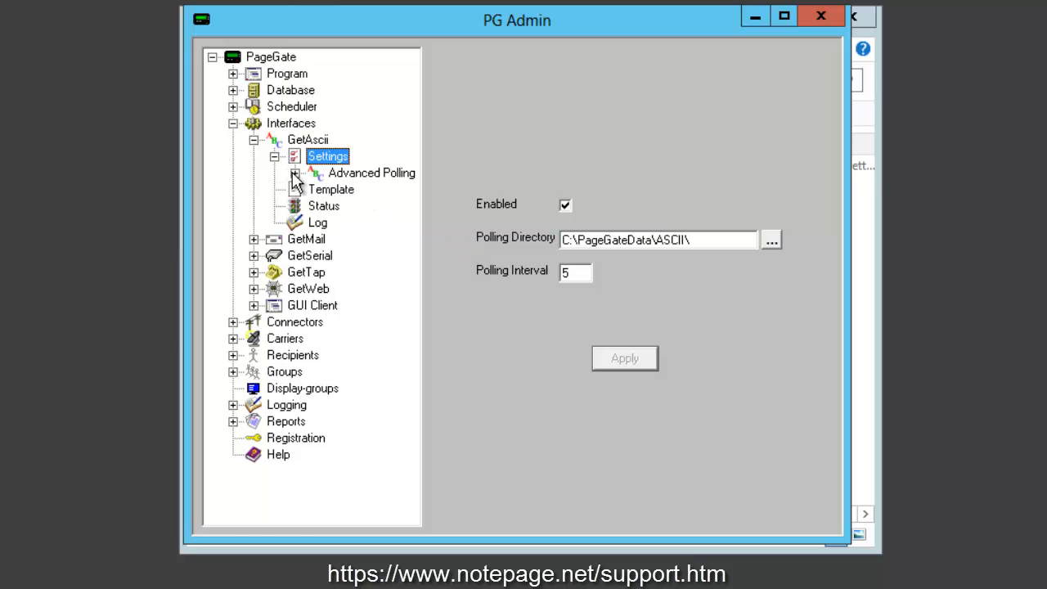
pyautogui.click(294, 174)
pyautogui.doubleClick(360, 189)
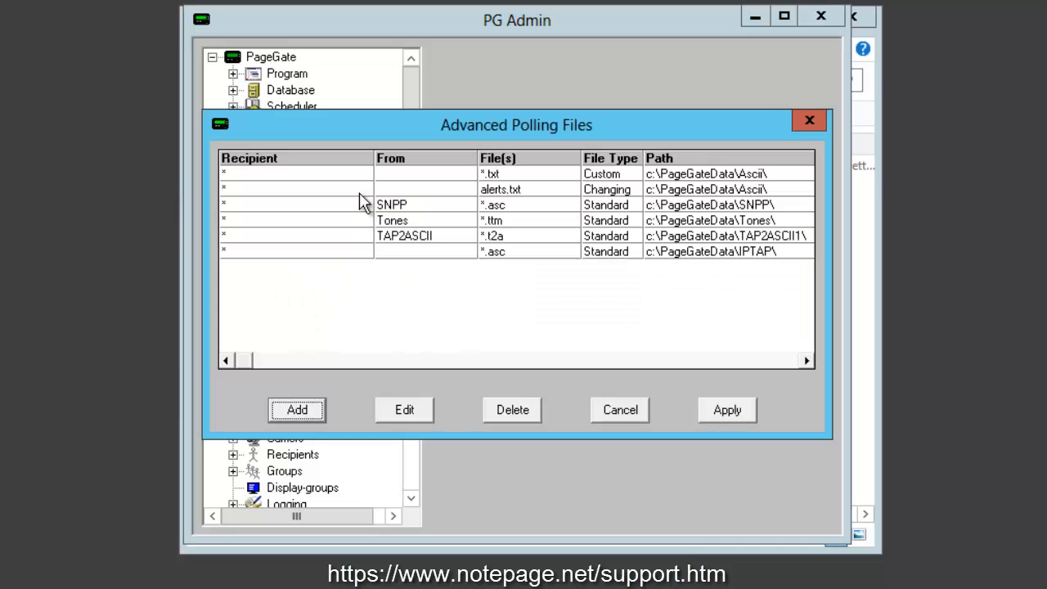
pyautogui.click(309, 410)
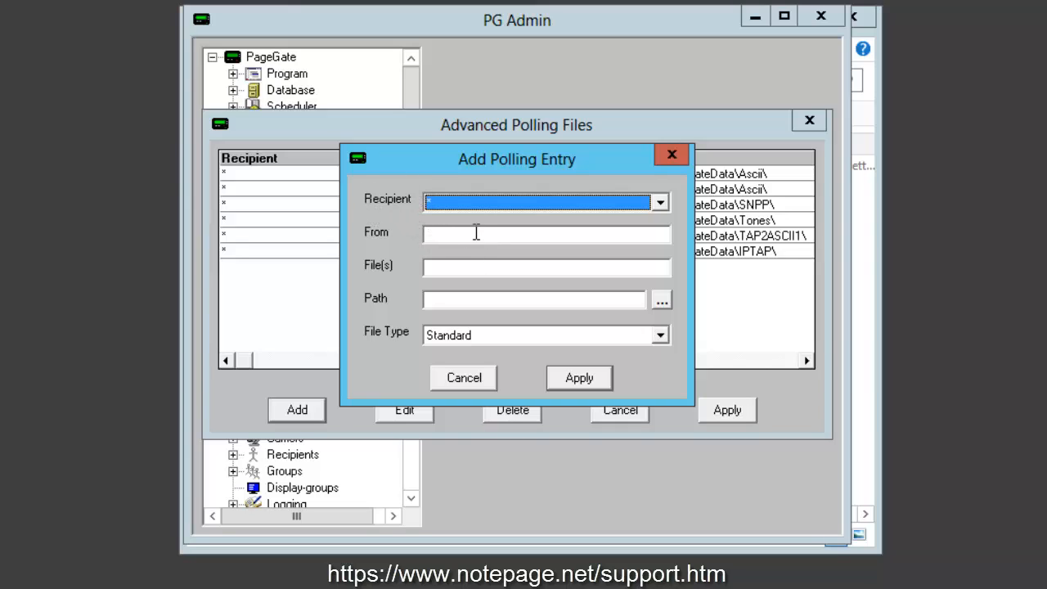
pyautogui.click(476, 233)
pyautogui.write('SERIA')
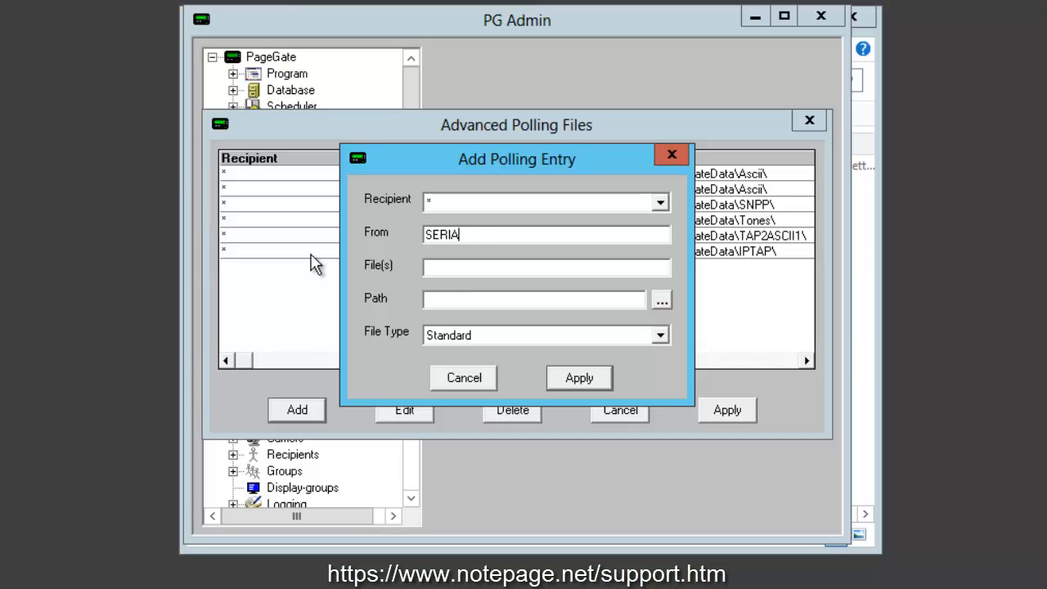
pyautogui.write('L2ASCII')
pyautogui.hotkey('ctrl', 'a')
pyautogui.press('BackSpace')
# - Set the polling entry's files to *.s2a and path to c:\PageGateData\SERIAL2ASCII1\, and apply the entry and the polling list
pyautogui.press('Tab')
pyautogui.write('*.s2a')
pyautogui.press('Tab')
pyautogui.write('c:\\PageGateData\\')
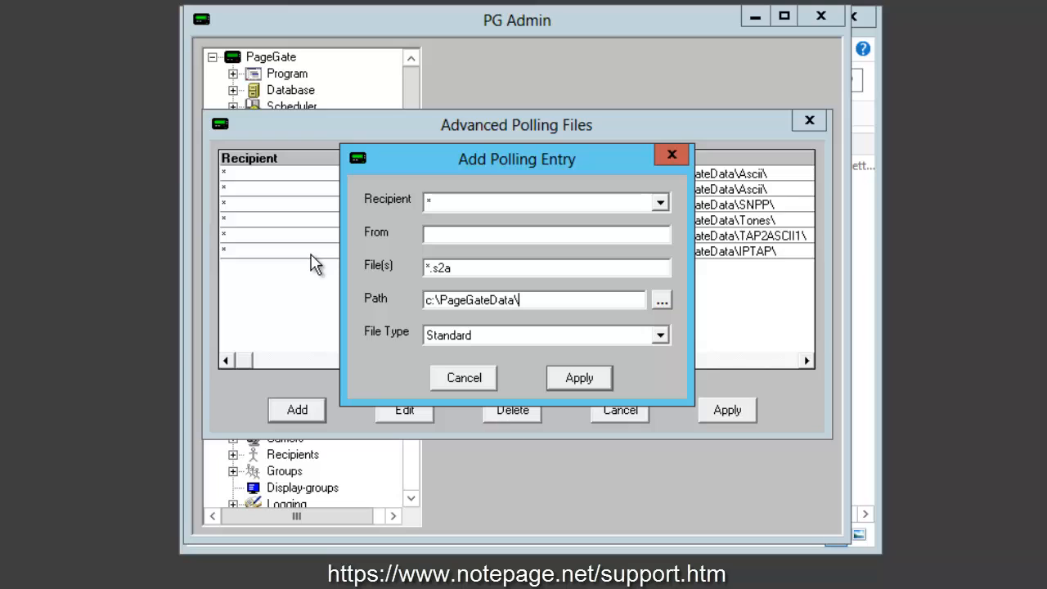
pyautogui.write('SERIAL2ASCII1\\')
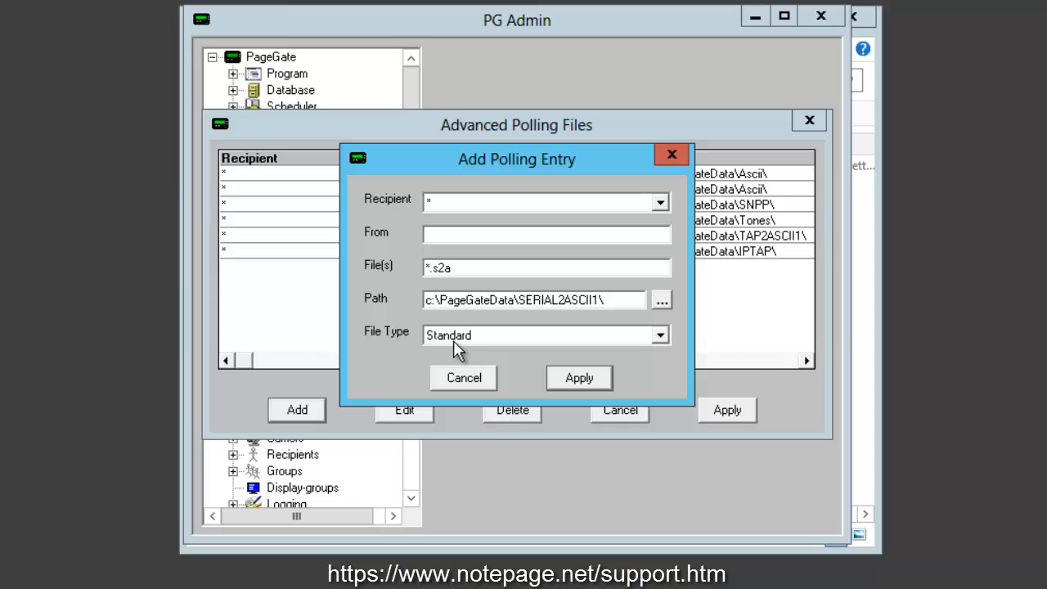
pyautogui.click(605, 383)
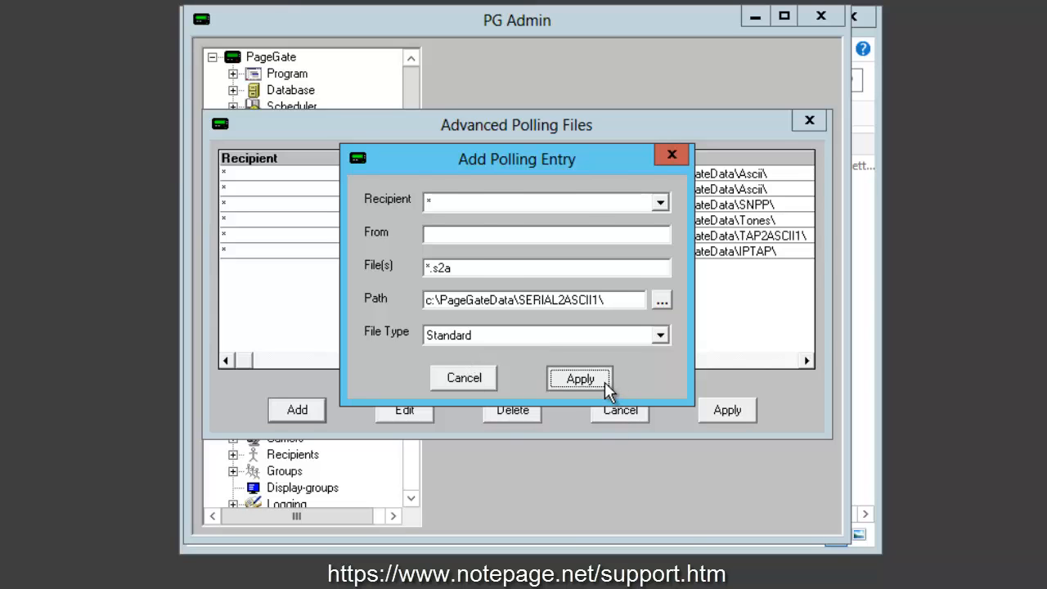
pyautogui.click(744, 416)
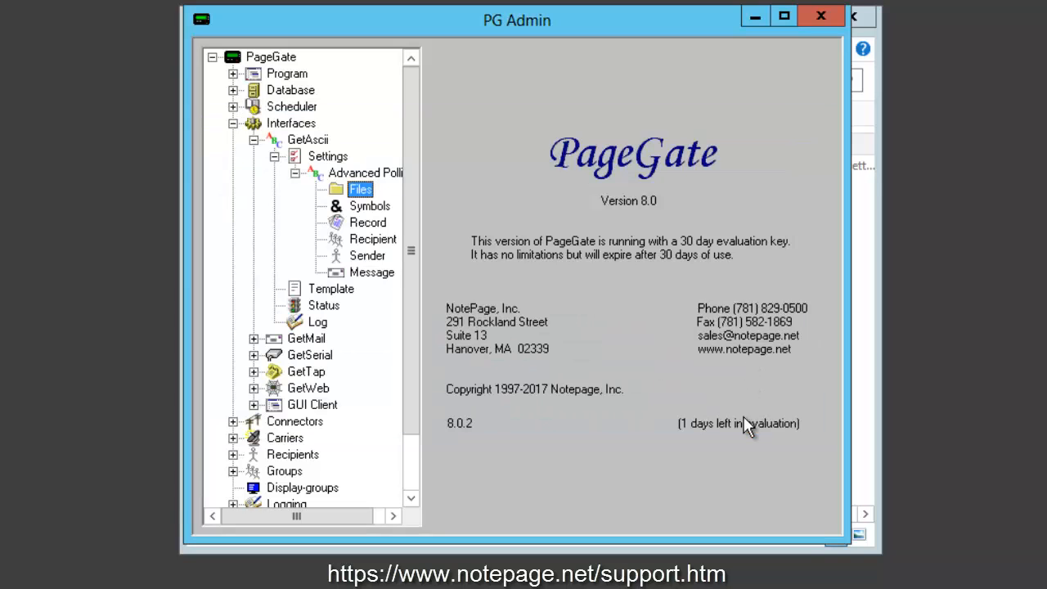